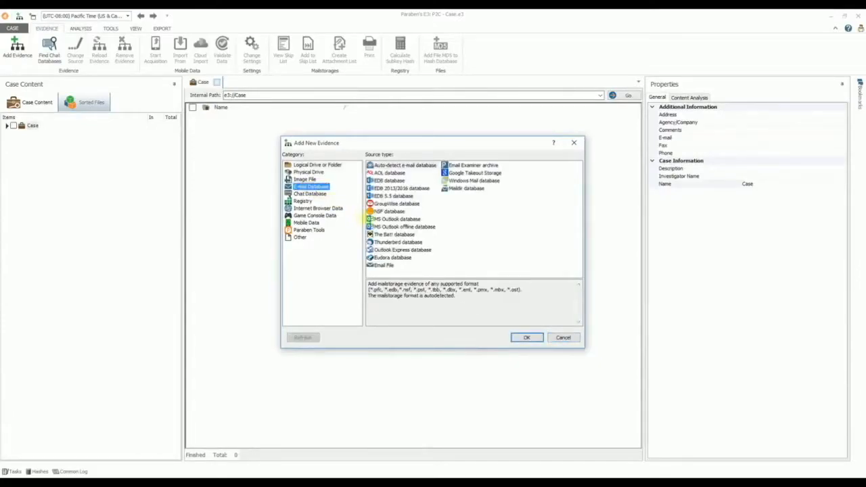
Add the Outlook offline storage file from the mailstorage folder as MS Outlook offline database evidence, with scanning for deleted messages enabled.
left_click(378, 227)
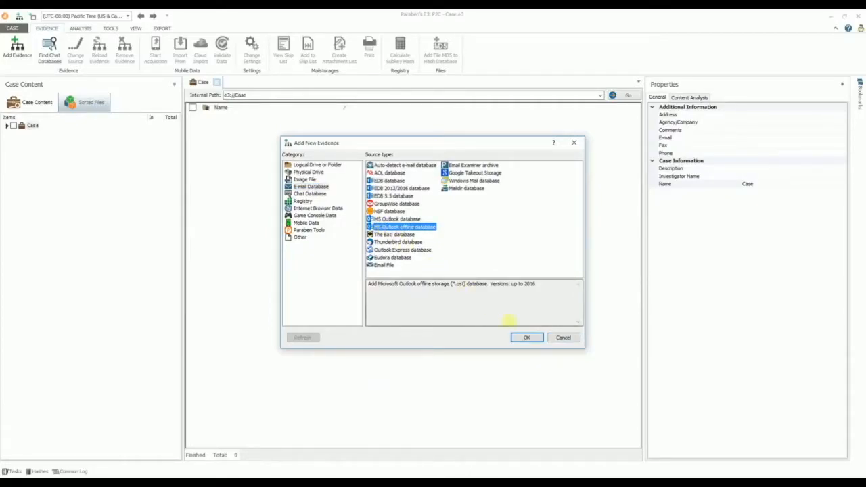
left_click(527, 337)
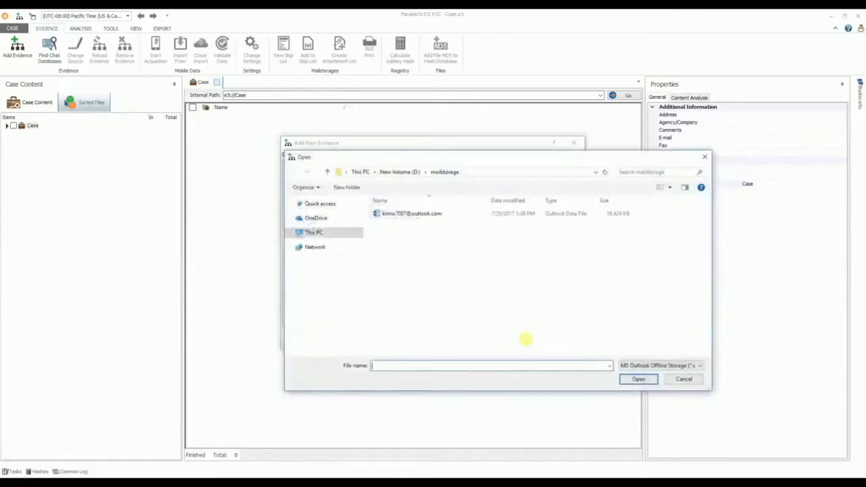
left_click(428, 213)
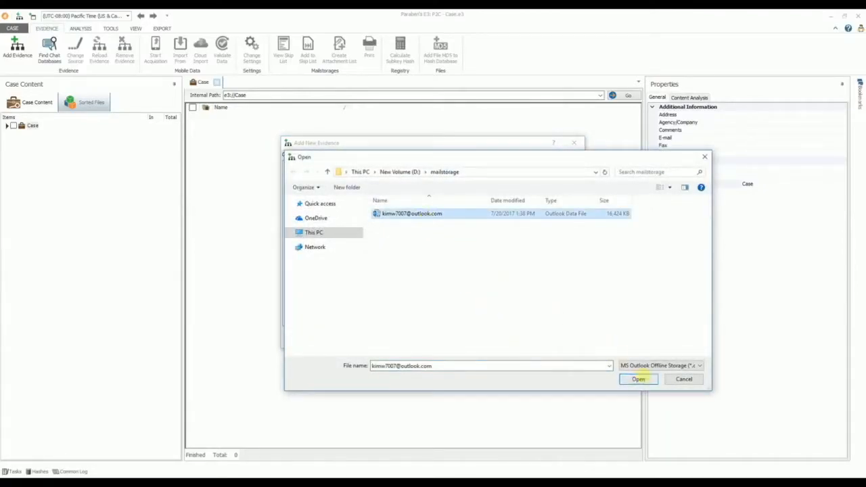
left_click(640, 379)
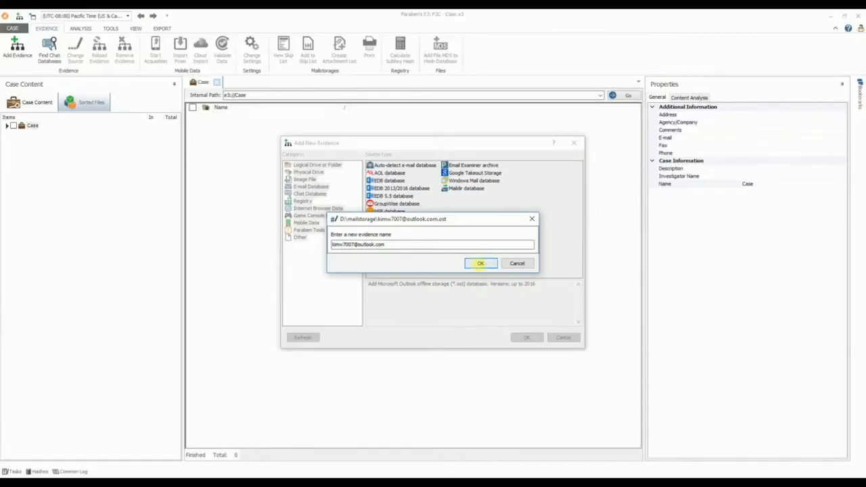
left_click(481, 263)
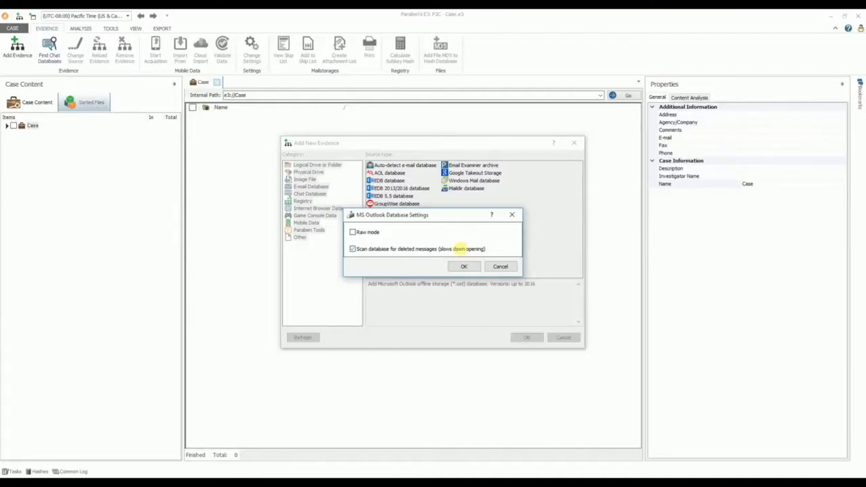
left_click(464, 266)
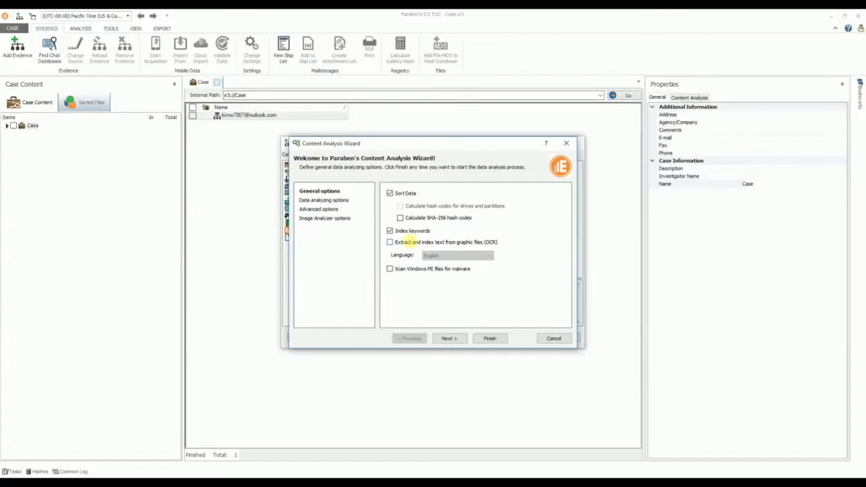
Run content analysis on the new evidence with data sorting, keyword indexing and English OCR text extraction from graphic files.
left_click(415, 241)
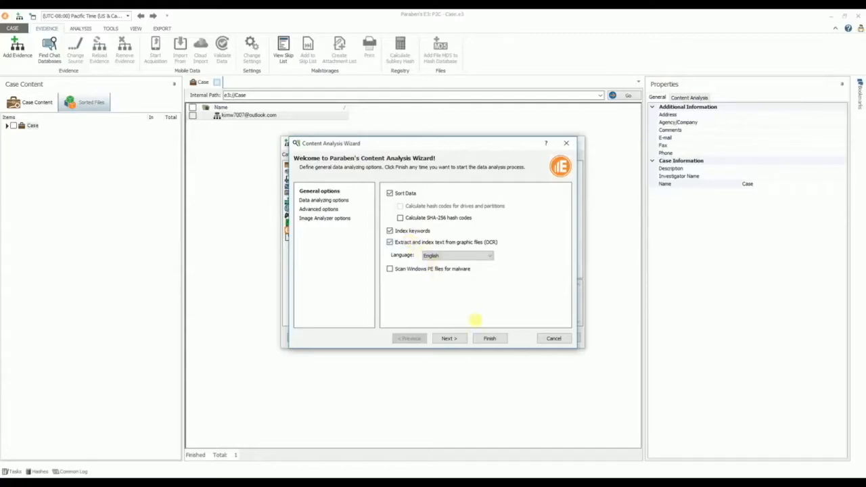
left_click(488, 338)
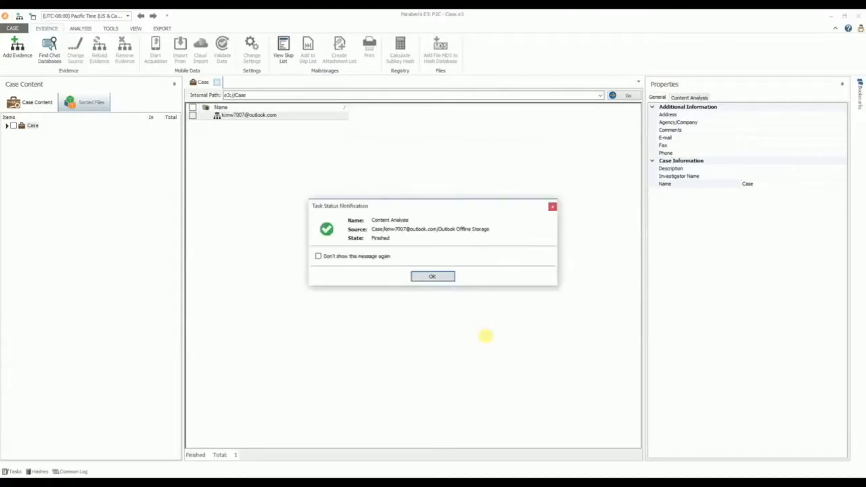
left_click(433, 276)
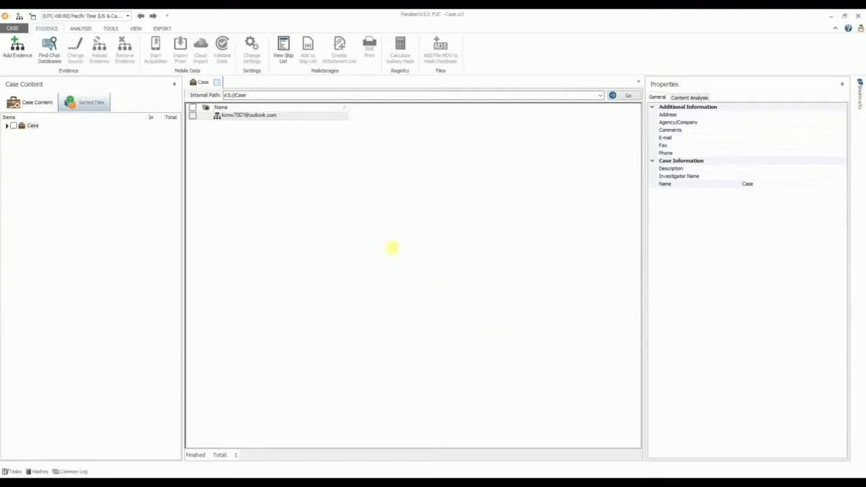
Expand the case tree through Outlook Offline Storage and Root - Mailbox to reveal the folders under IPM_SUBTREE.
left_click(7, 126)
left_click(13, 134)
left_click(21, 142)
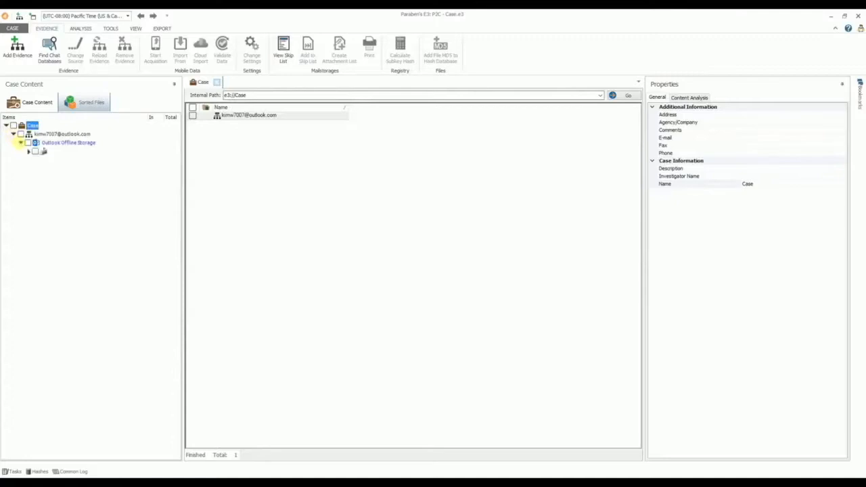
left_click(28, 151)
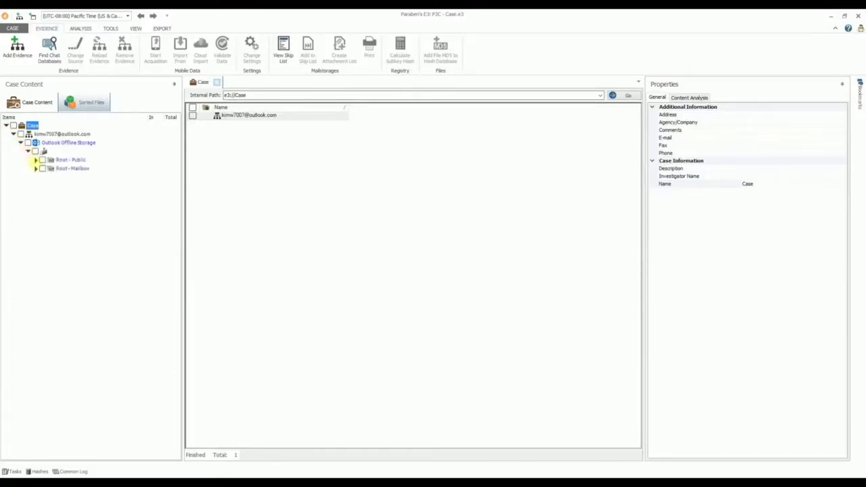
left_click(36, 168)
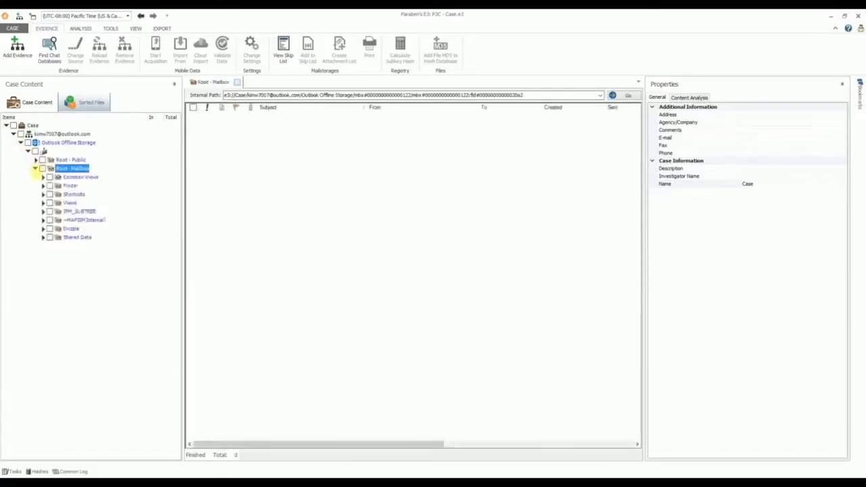
left_click(42, 211)
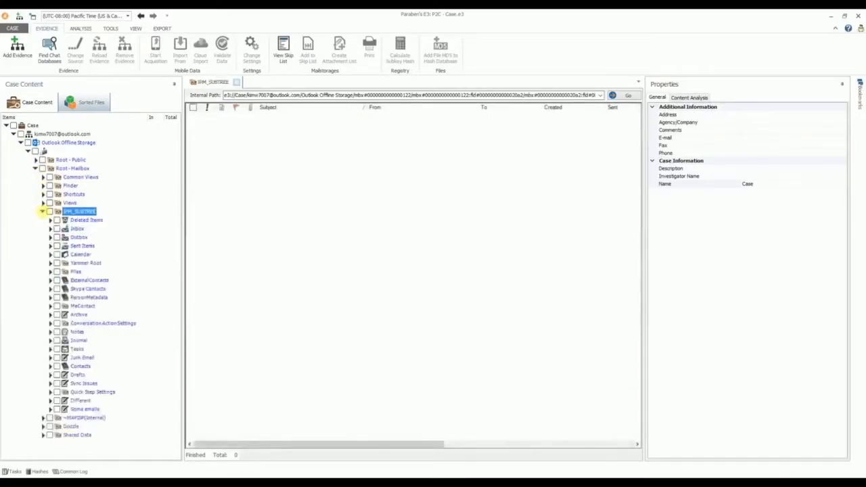
Count the folder contents of Outlook Offline Storage and hide the empty folders in the case tree.
left_click(42, 145)
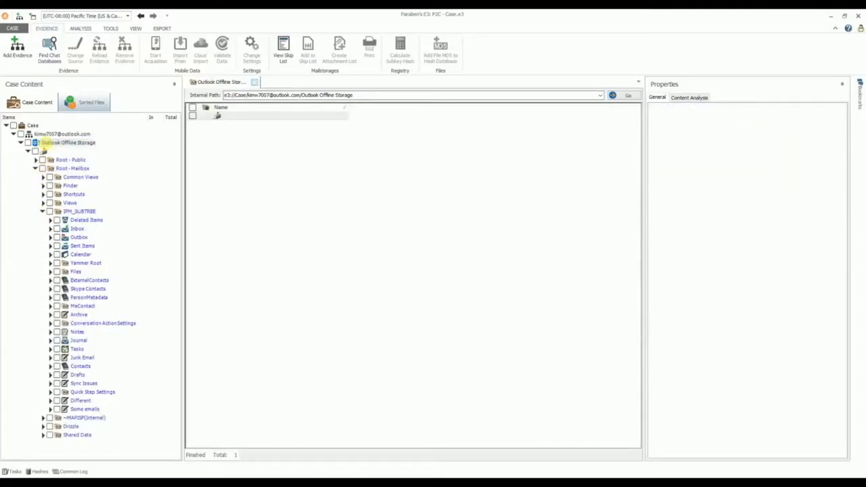
left_click(81, 28)
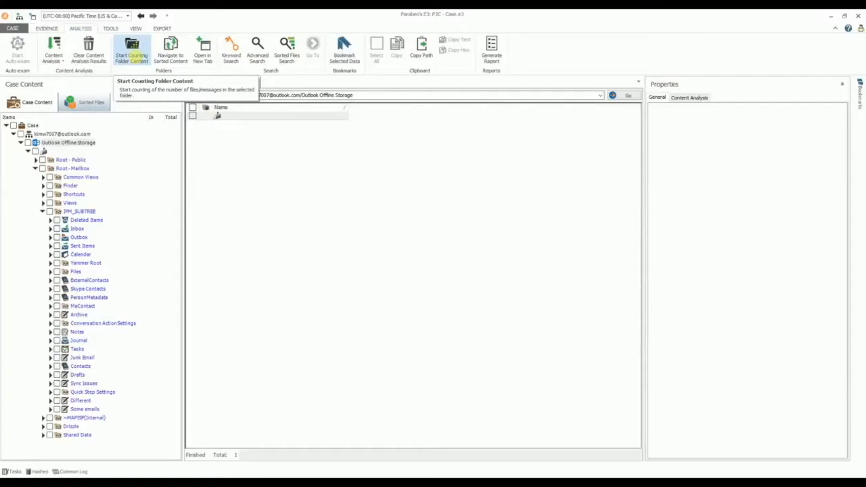
left_click(135, 56)
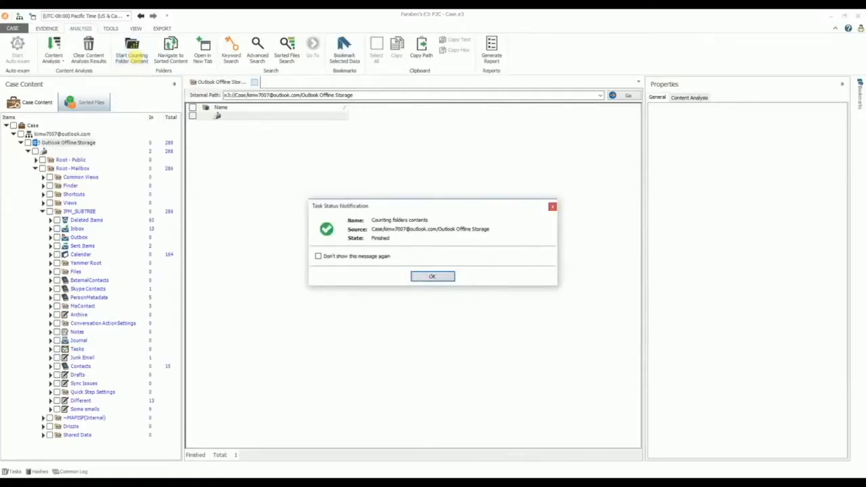
left_click(430, 275)
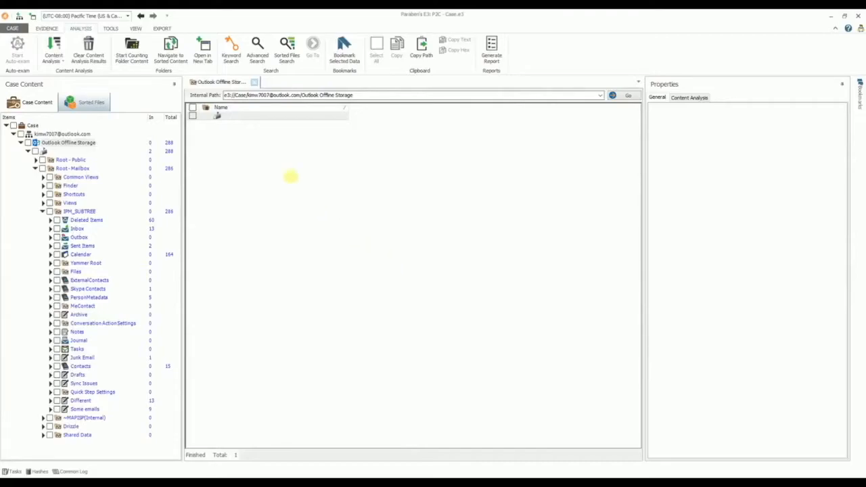
left_click(135, 28)
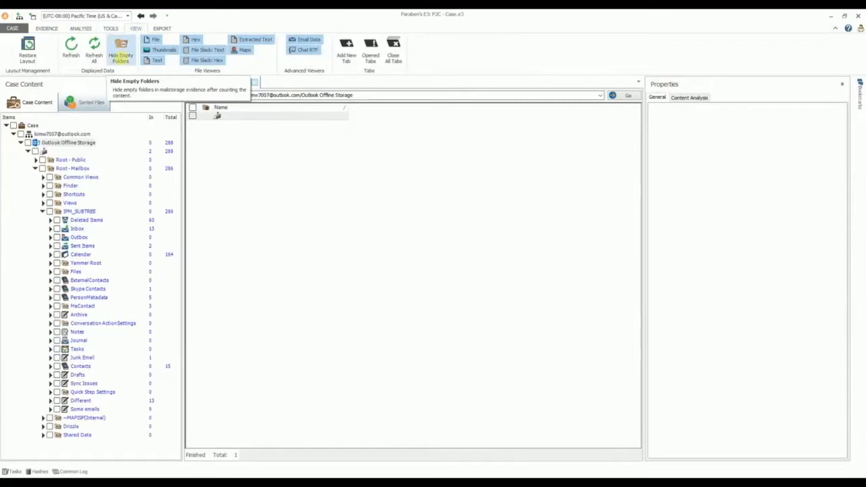
left_click(121, 56)
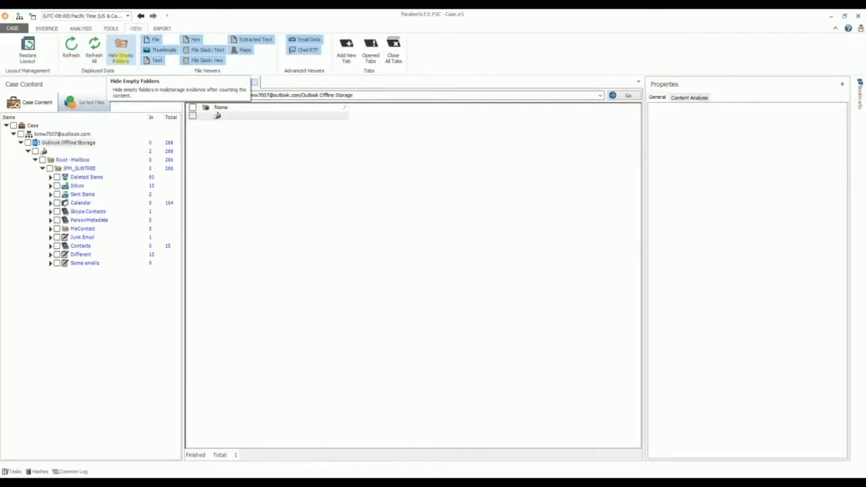
Open the "oops I forgot" message in the Different folder and enlarge the e-mail preview area.
left_click(80, 255)
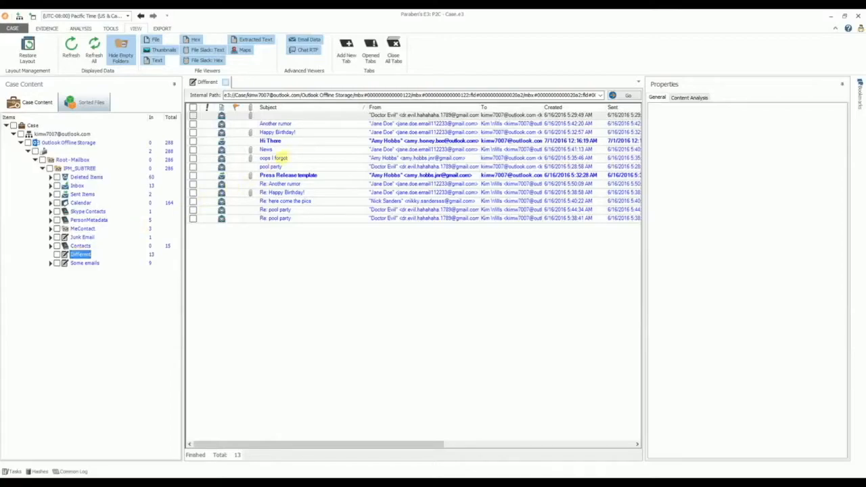
left_click(280, 158)
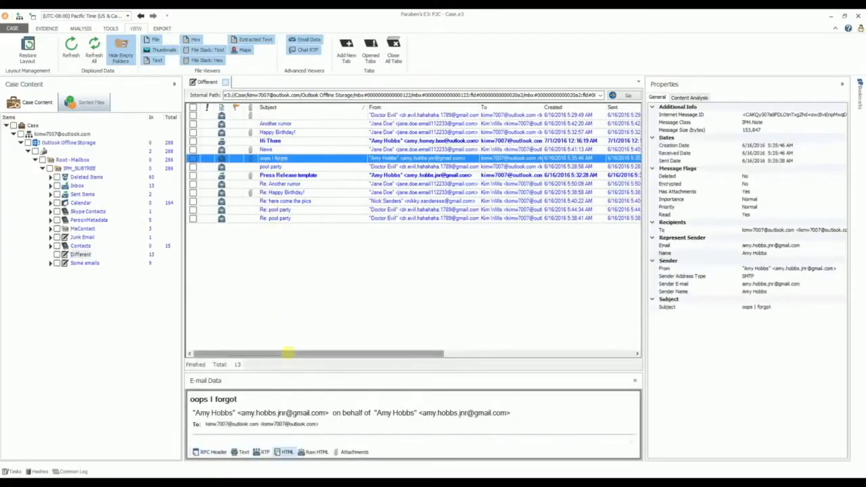
left_click_drag(290, 369, 286, 238)
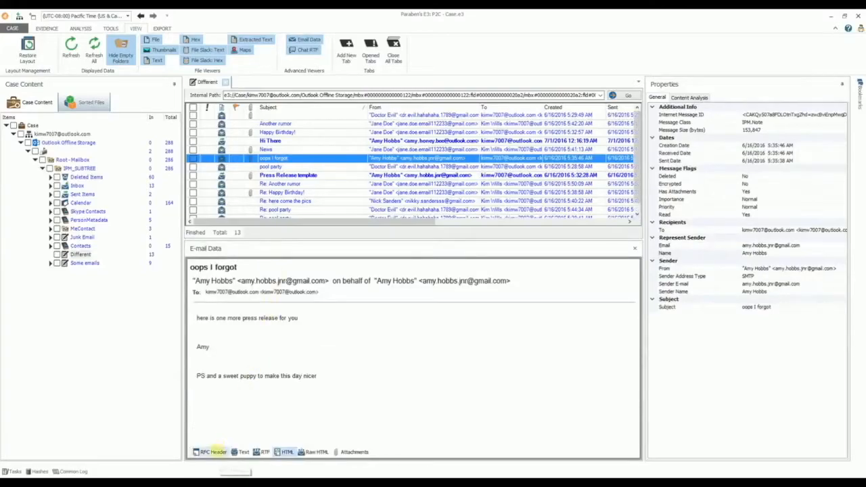
View the "oops I forgot" message as RFC header, text, RTF, HTML and raw HTML.
left_click(215, 452)
left_click(241, 452)
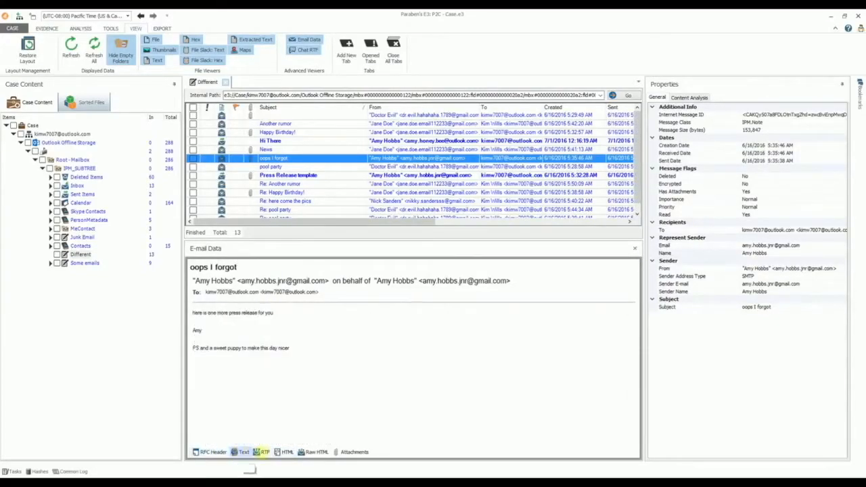
left_click(262, 452)
left_click(284, 452)
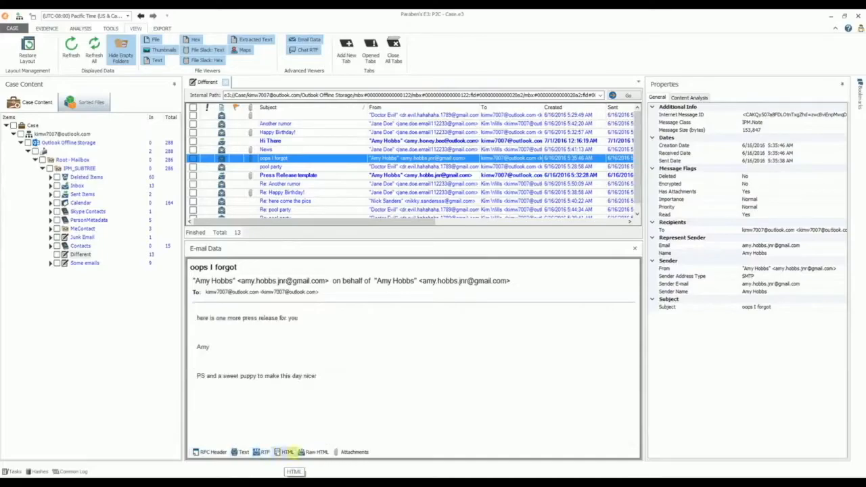
left_click(308, 452)
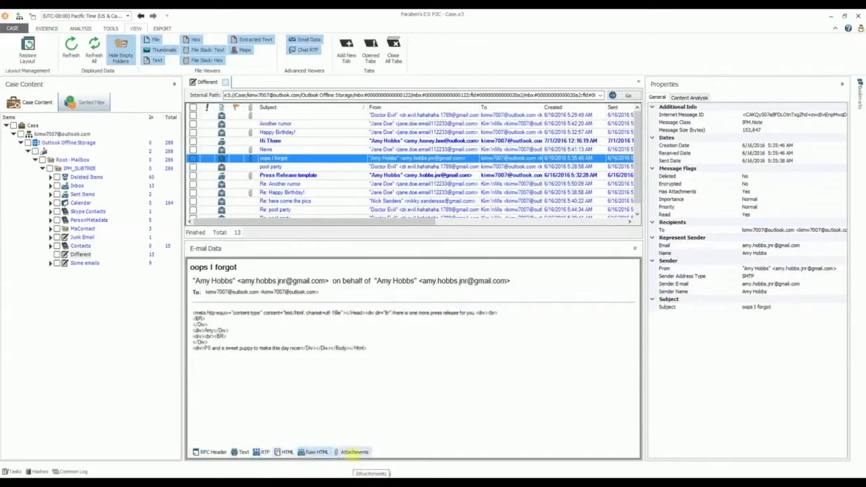
List the message's attachments and preview the contents of Press release.doc in the file viewer.
left_click(354, 452)
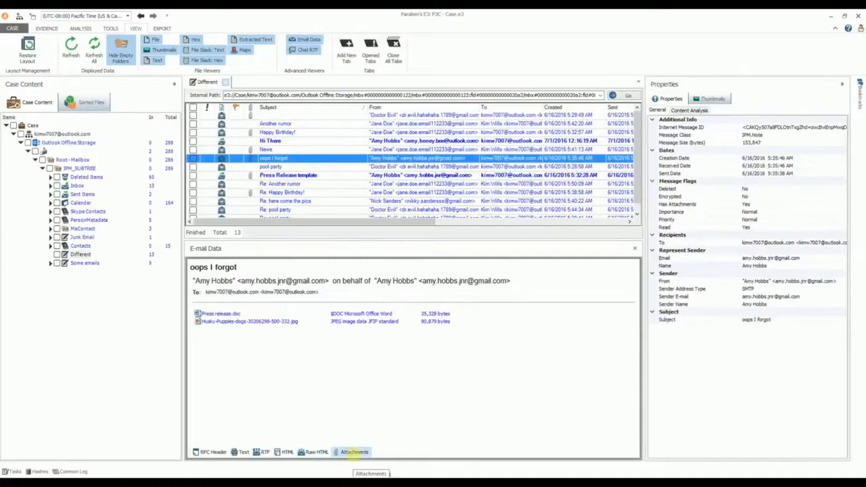
left_click(235, 313)
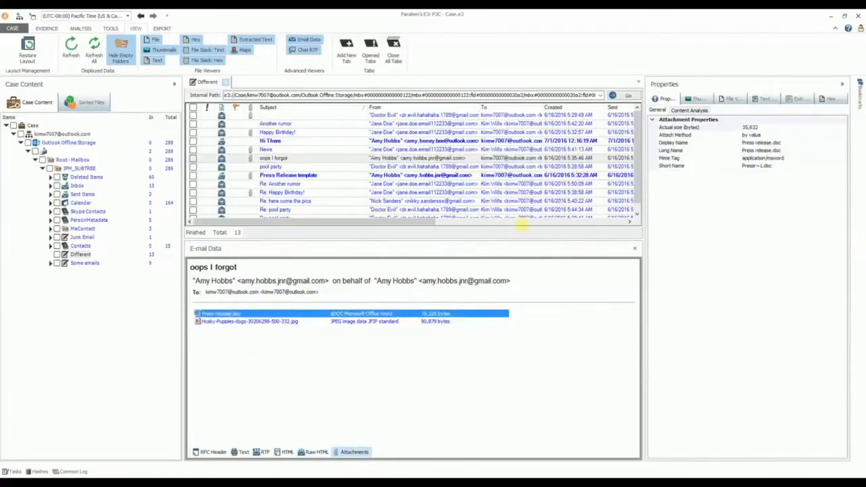
left_click(732, 96)
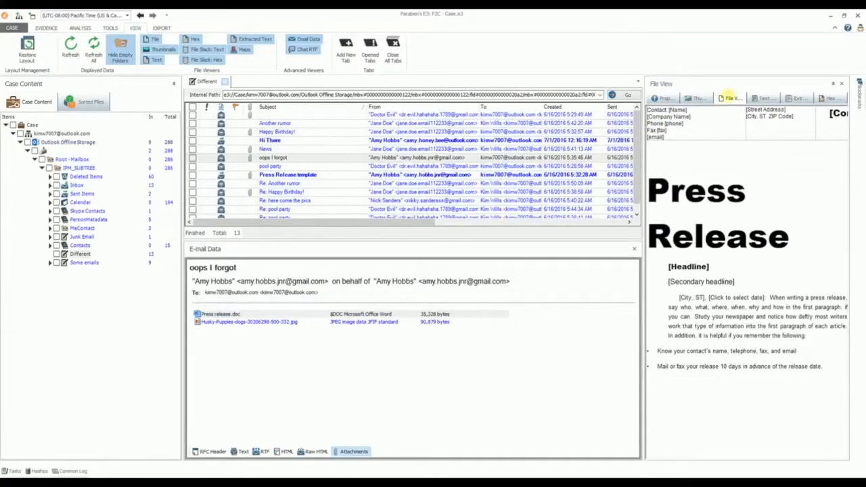
Show the bookmarks and keep them pinned open beside the message properties.
left_click(858, 87)
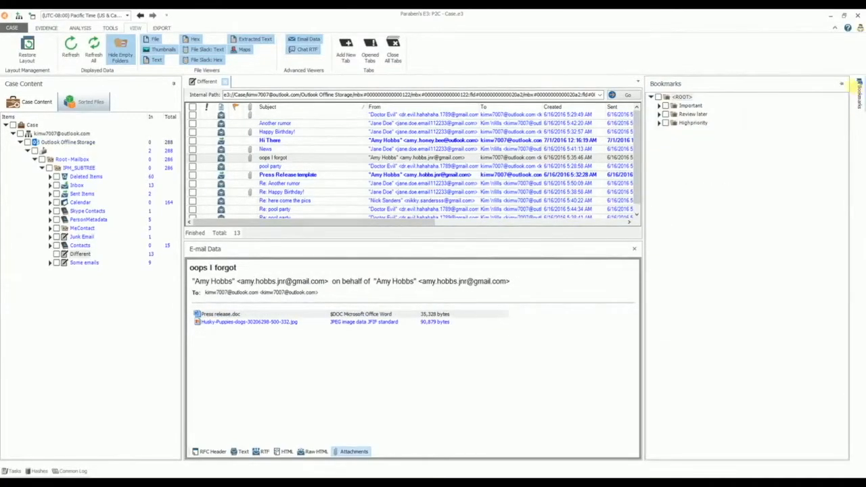
left_click(842, 83)
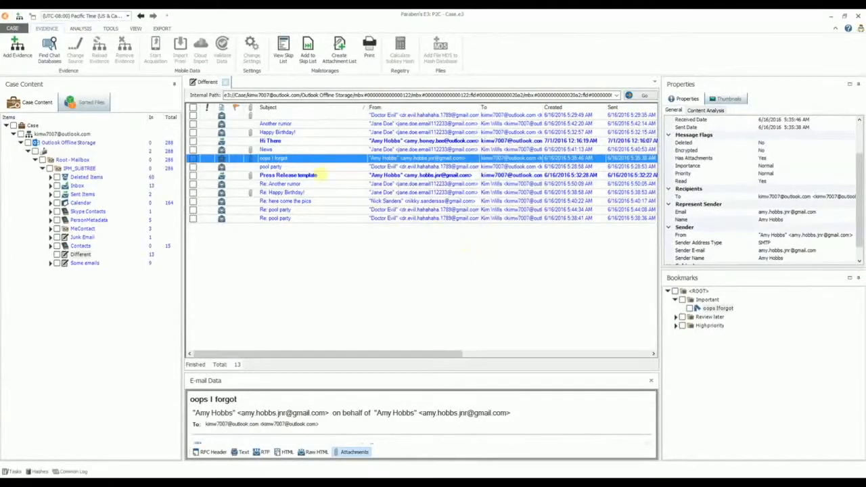
Run a sorted files search for the filename "product" and select the Word document it finds.
left_click(81, 27)
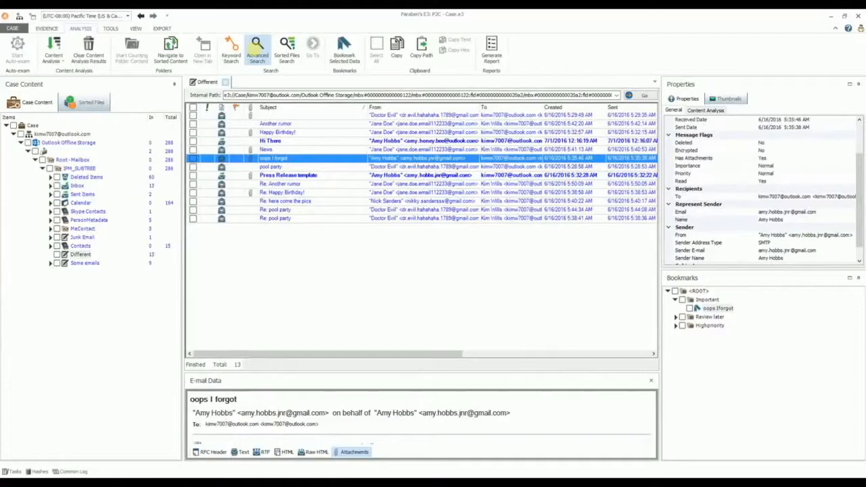
left_click(287, 49)
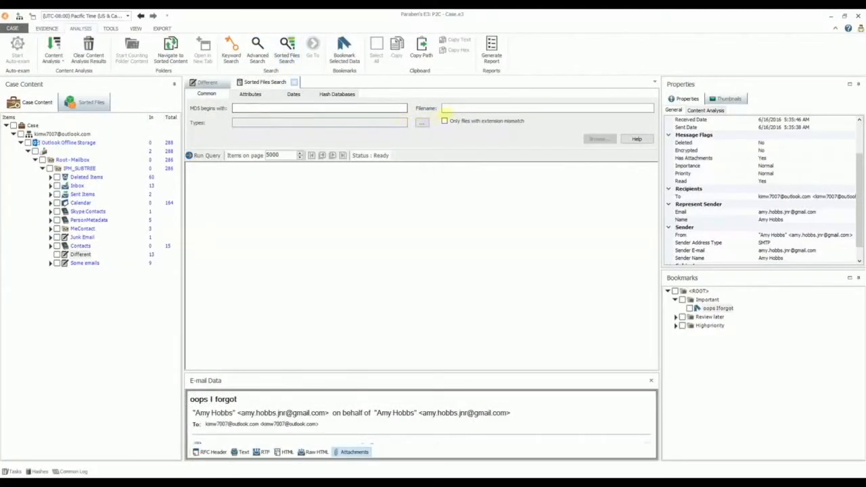
left_click(450, 109)
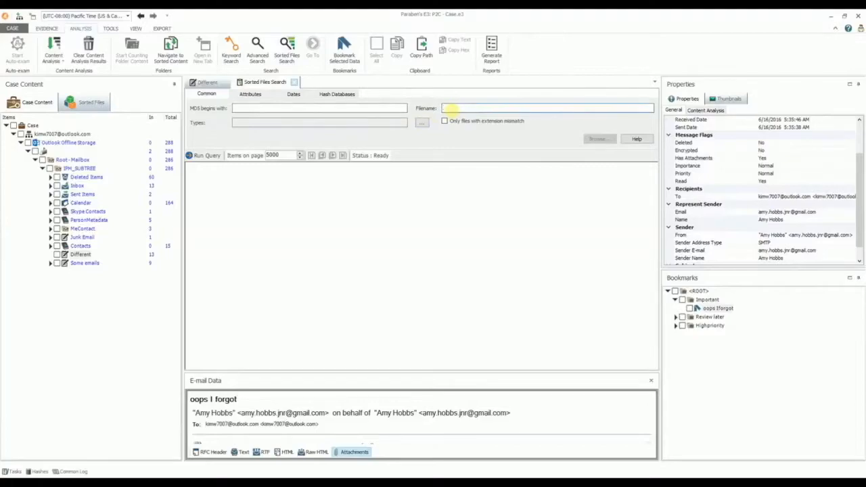
type("product")
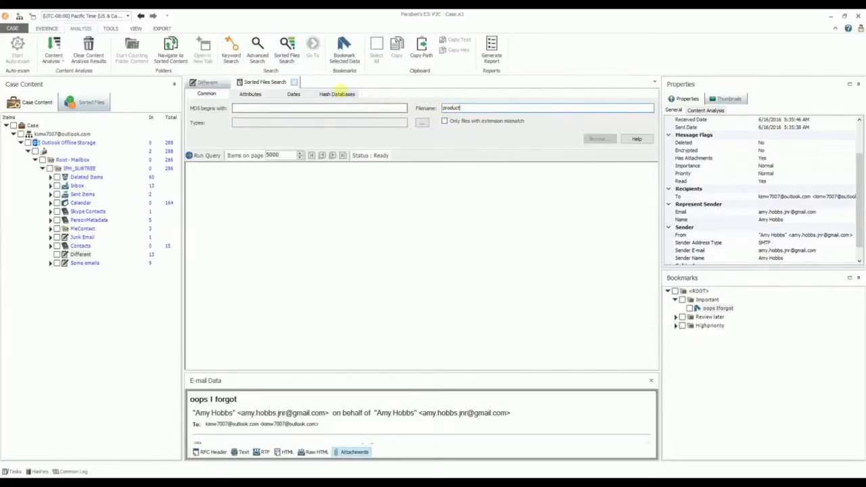
left_click(336, 93)
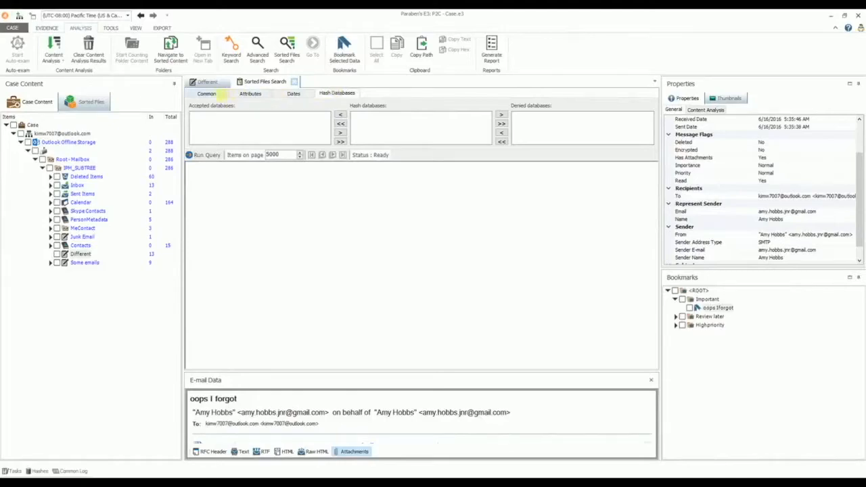
left_click(210, 94)
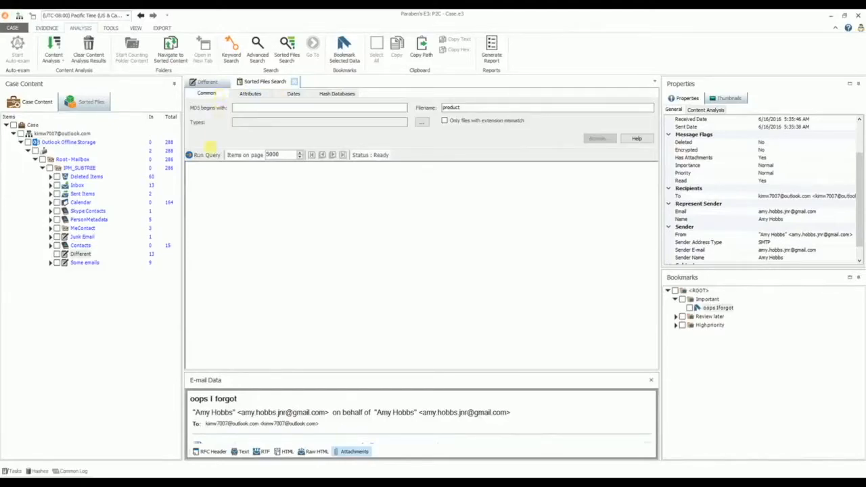
left_click(203, 155)
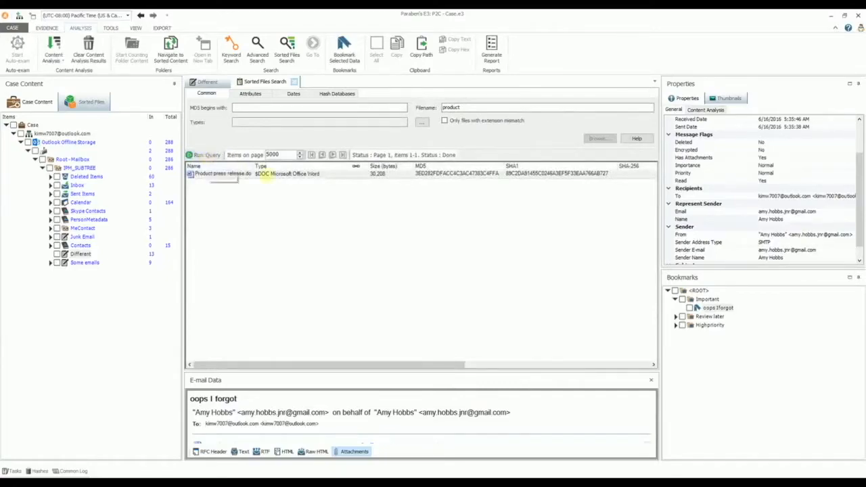
left_click(269, 174)
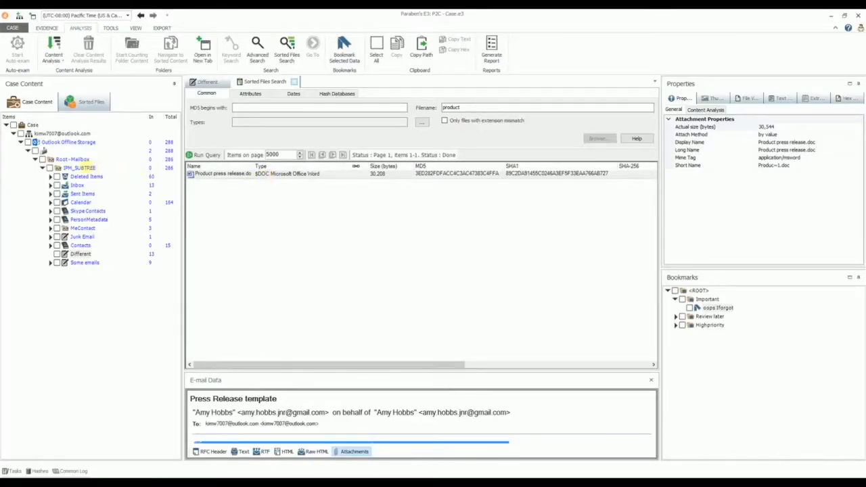
Run a keyword search on the IPM_SUBTREE folder for "Monday OR Tuesday" in message subjects only.
left_click(79, 167)
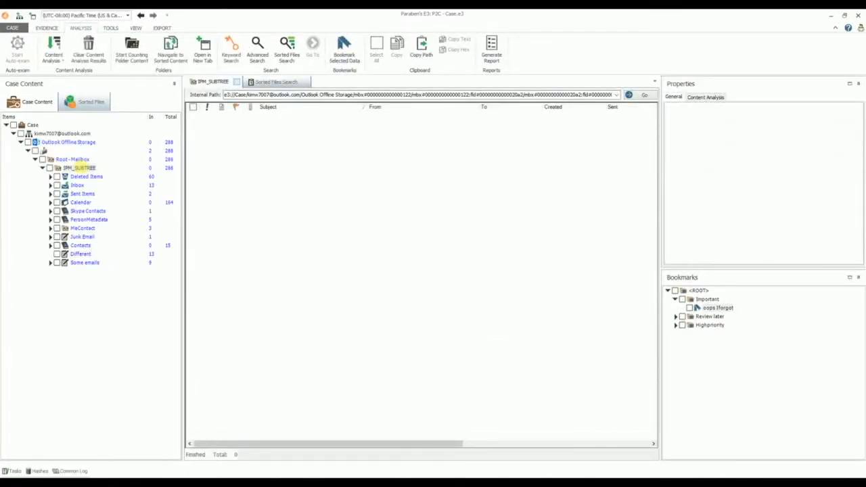
right_click(84, 167)
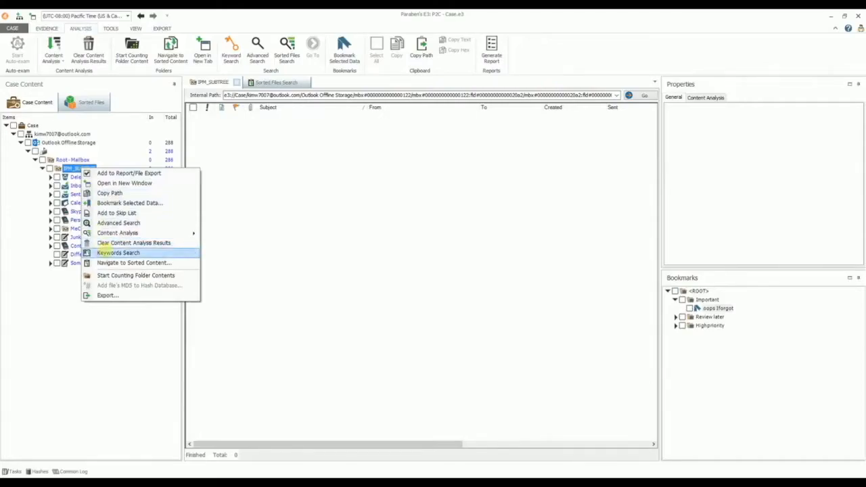
left_click(106, 252)
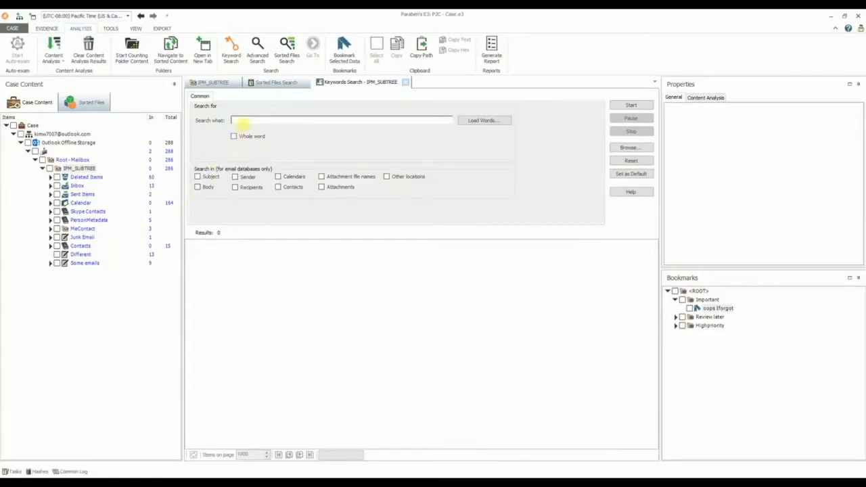
left_click(237, 122)
type("Monday OR Tuesday")
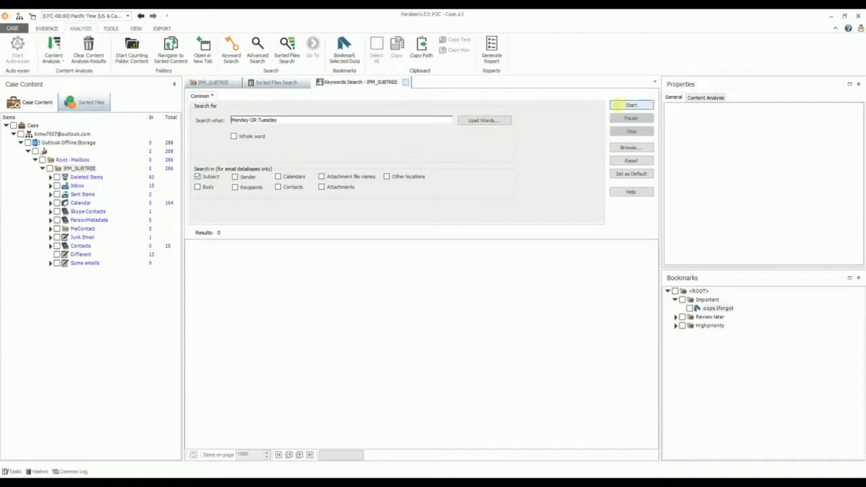
left_click(621, 105)
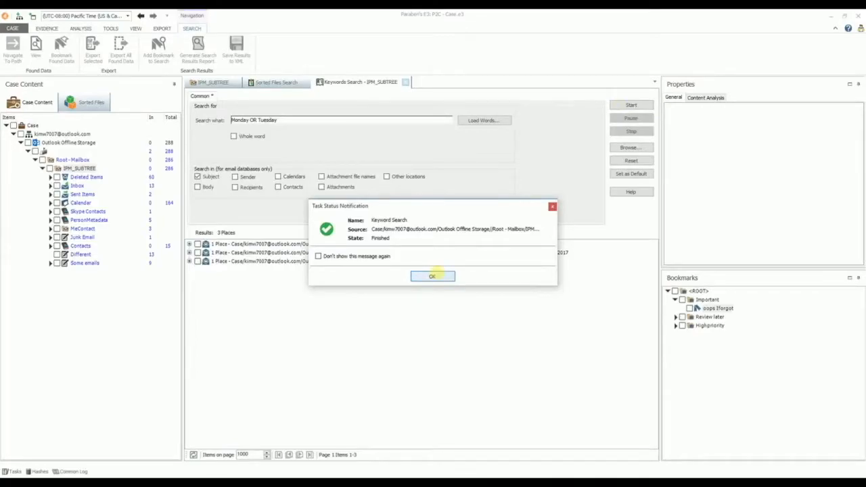
left_click(432, 276)
Expand the result for the November 8, 2016 daily schedule and navigate to that message in the Inbox.
left_click(190, 244)
left_click(190, 244)
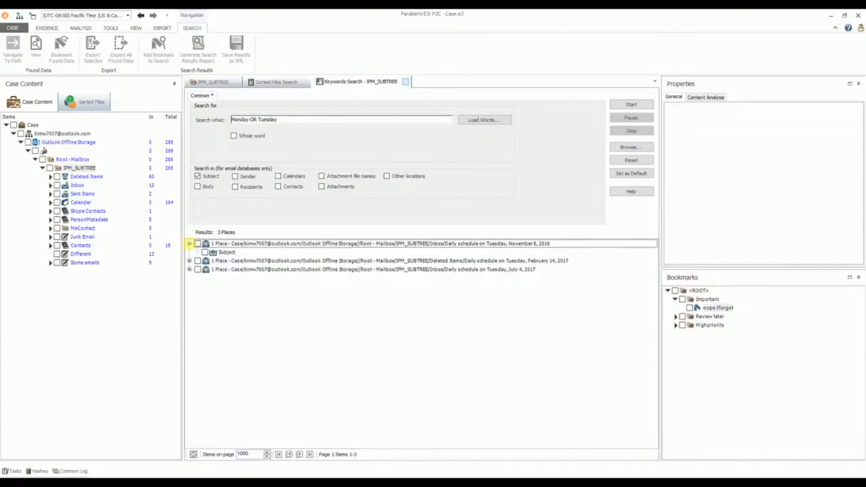
double_click(226, 252)
right_click(226, 252)
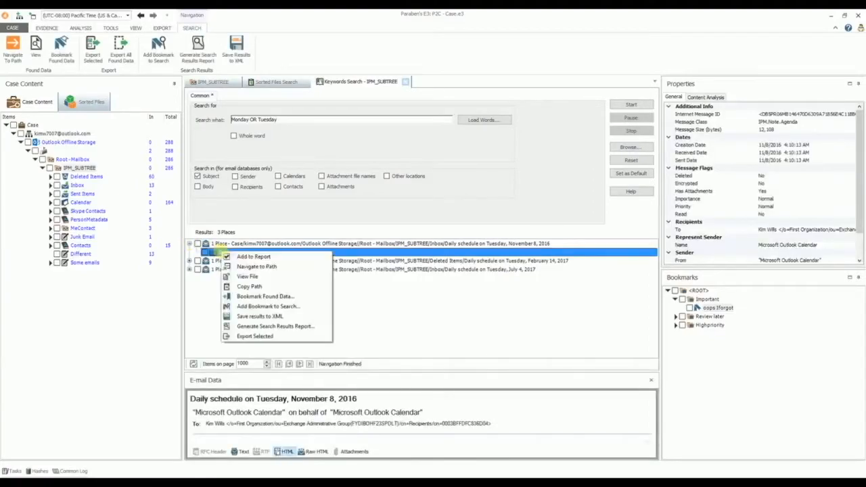
left_click(233, 264)
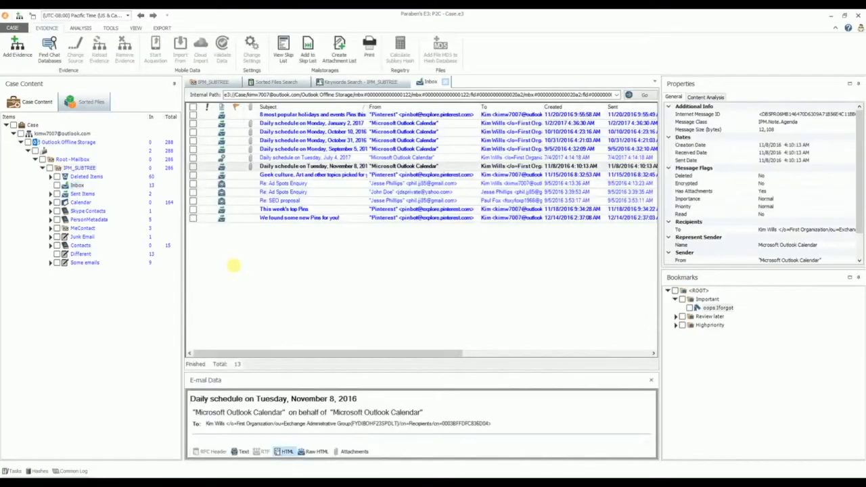
left_click(279, 166)
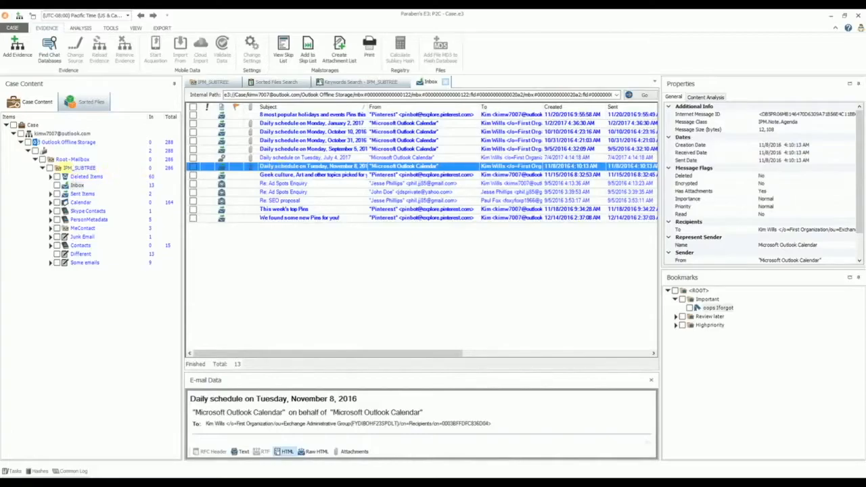
Set up an advanced search on the IPM_SUBTREE folder, filtering by sender with the two senders' first names joined by OR.
left_click(60, 168)
right_click(64, 168)
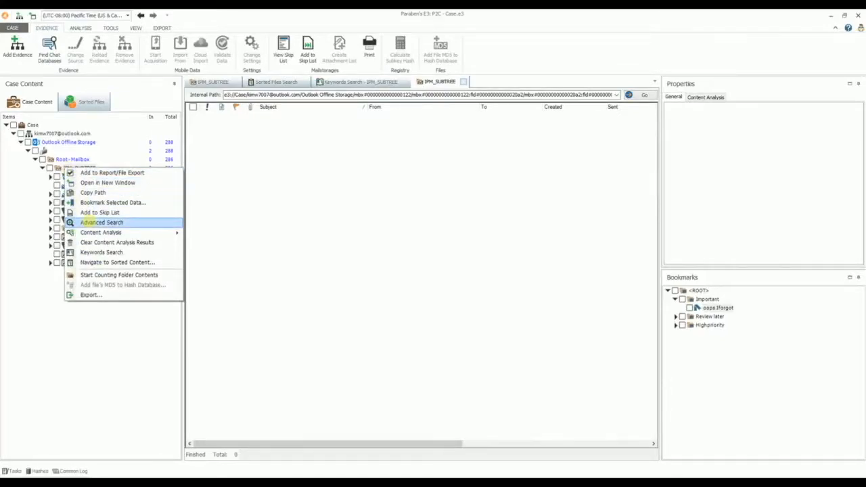
left_click(89, 222)
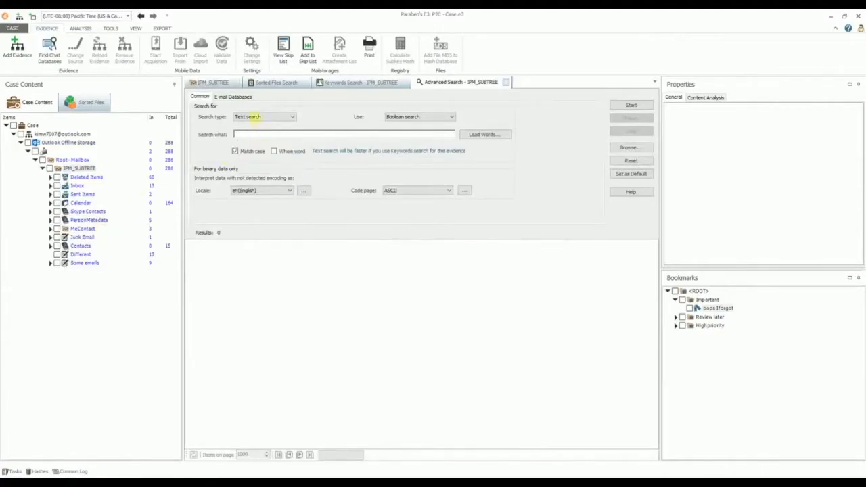
left_click(240, 96)
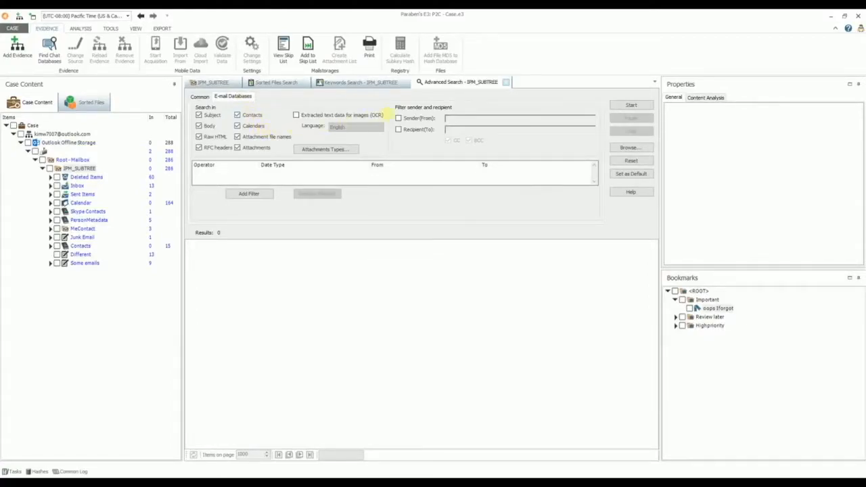
left_click(397, 118)
left_click(452, 119)
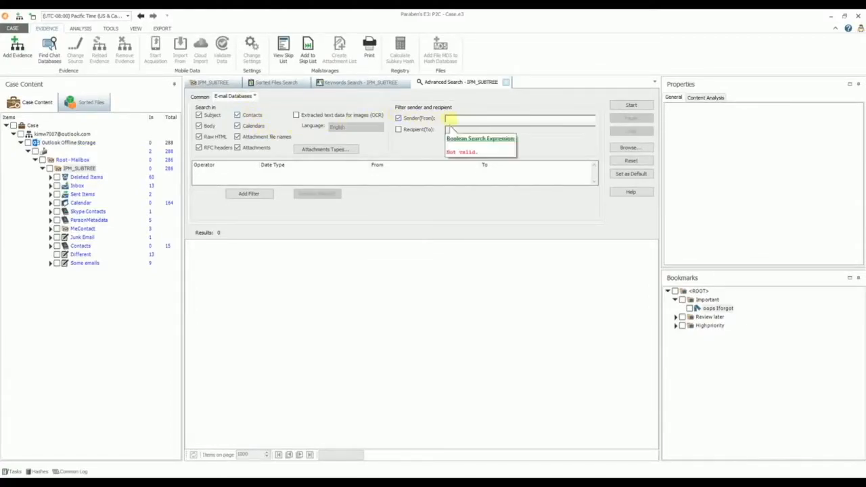
type("John OR Jesse")
Add an any-date filter from 1/20/2015 to 7/20/2017, run the advanced search and expand the first result.
left_click(262, 193)
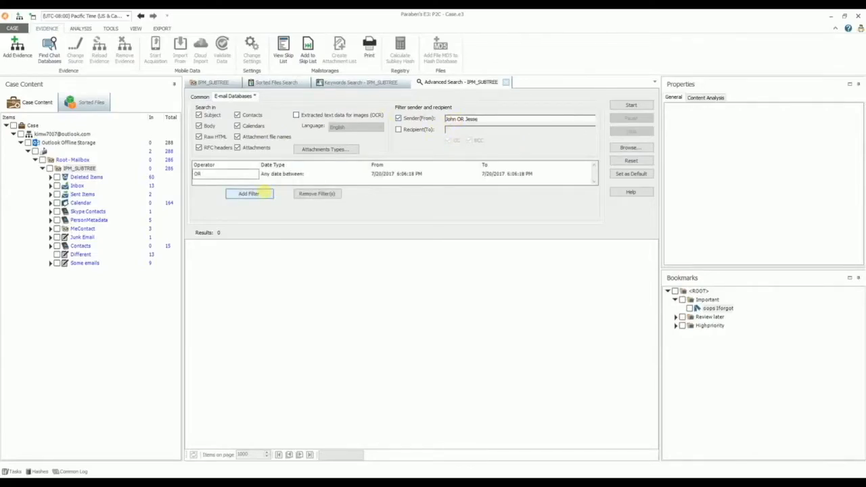
left_click(377, 174)
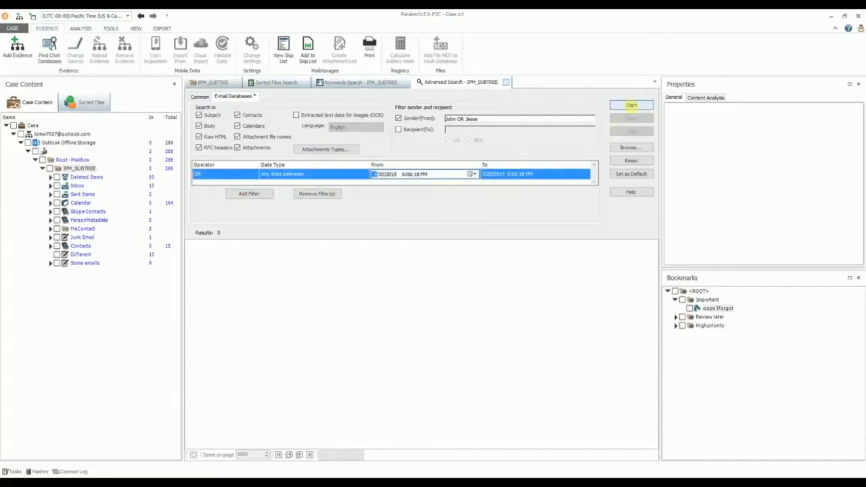
left_click(631, 106)
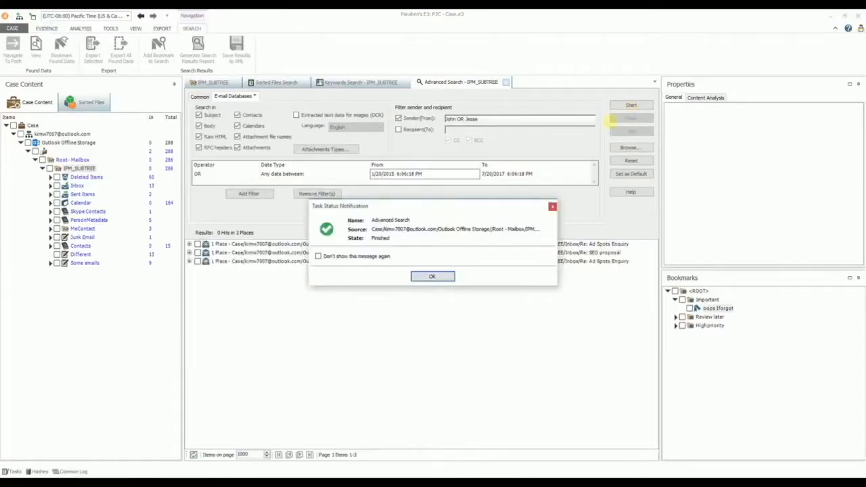
left_click(432, 275)
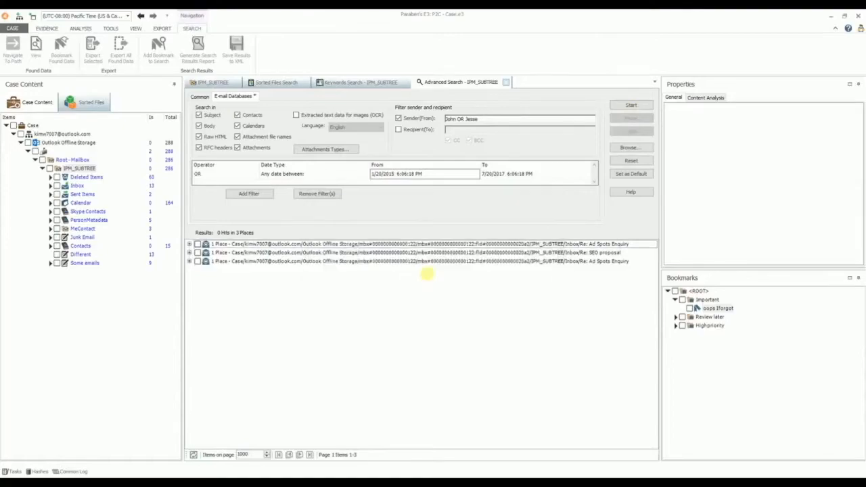
left_click(189, 243)
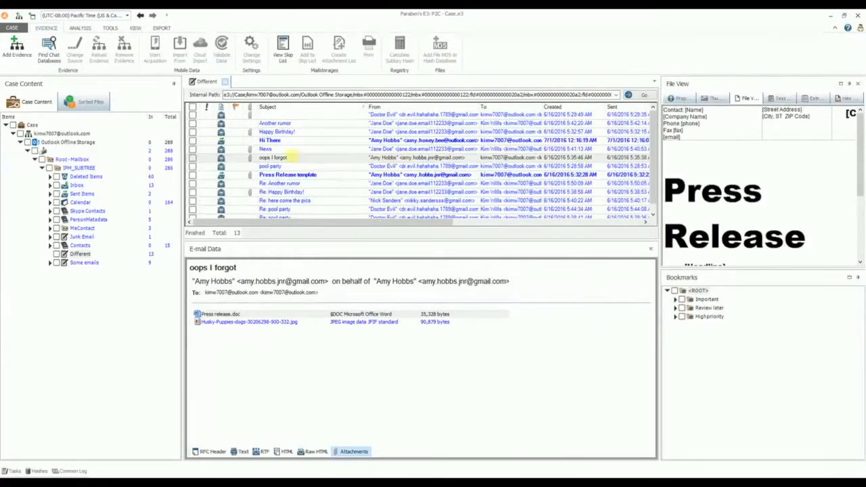
Bookmark the "oops I forgot" message in the Important folder and show the properties of the new bookmark.
left_click(291, 157)
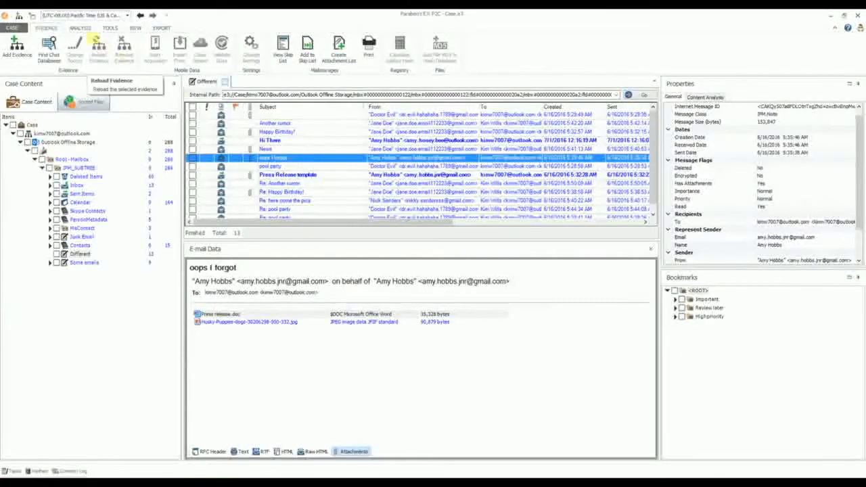
left_click(79, 28)
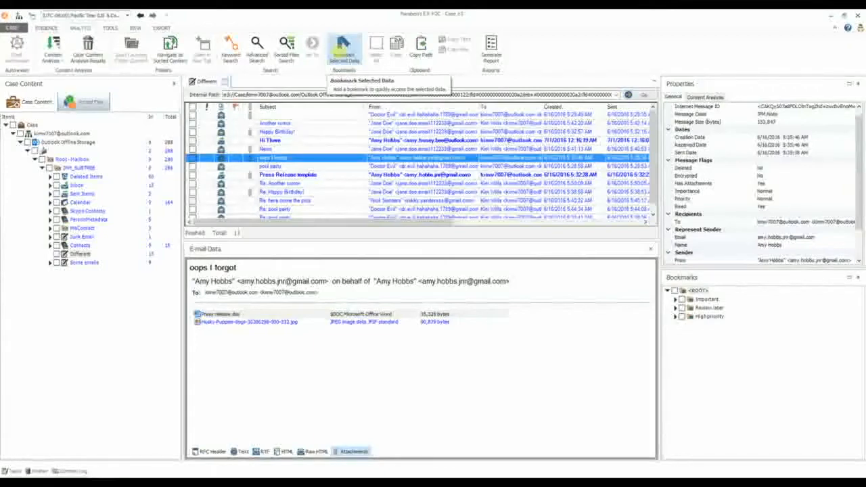
left_click(338, 50)
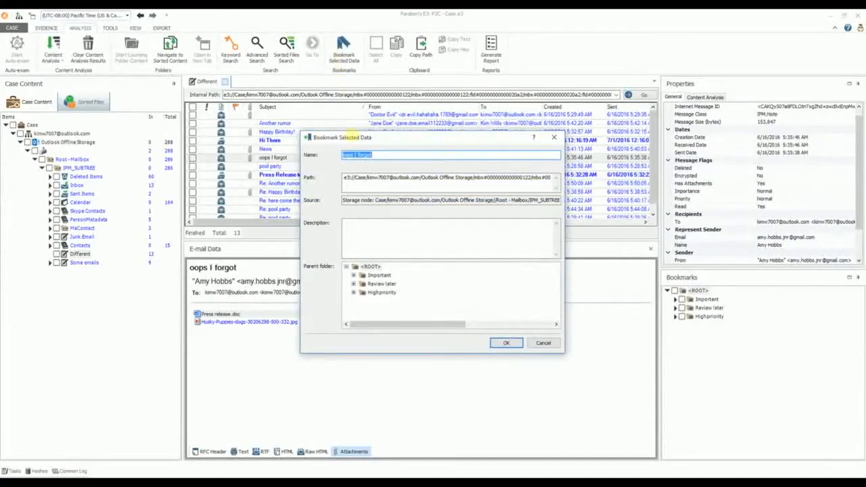
left_click(378, 276)
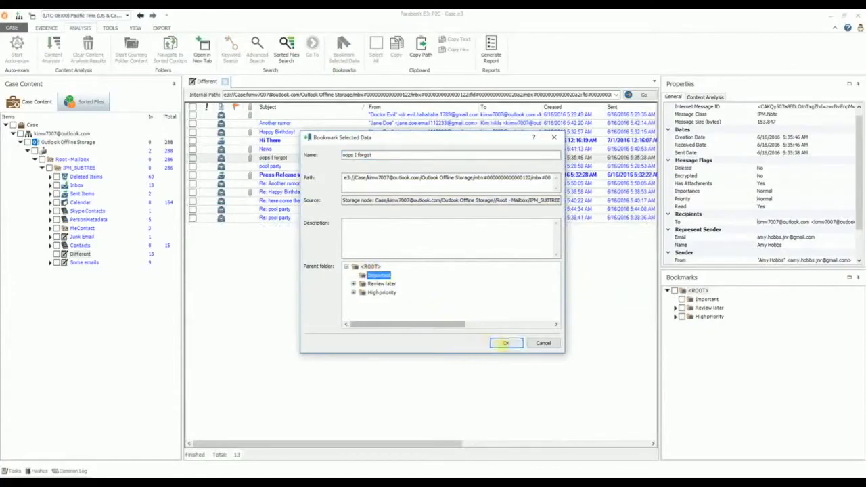
left_click(506, 343)
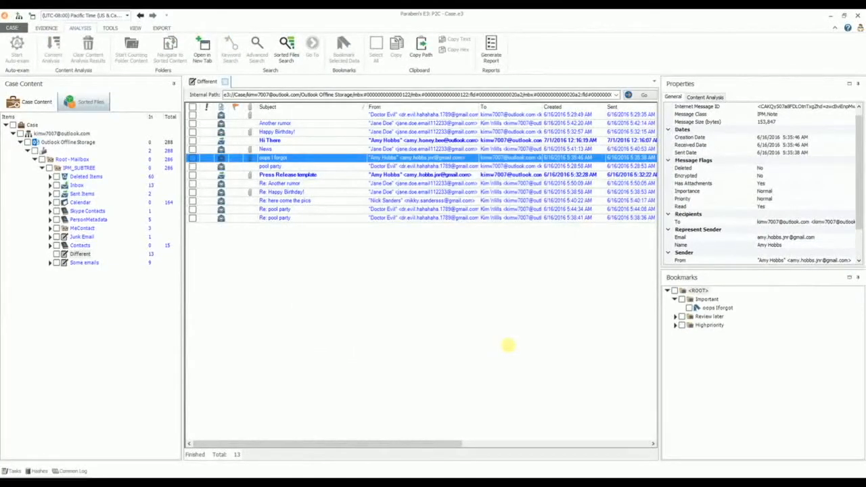
left_click(697, 308)
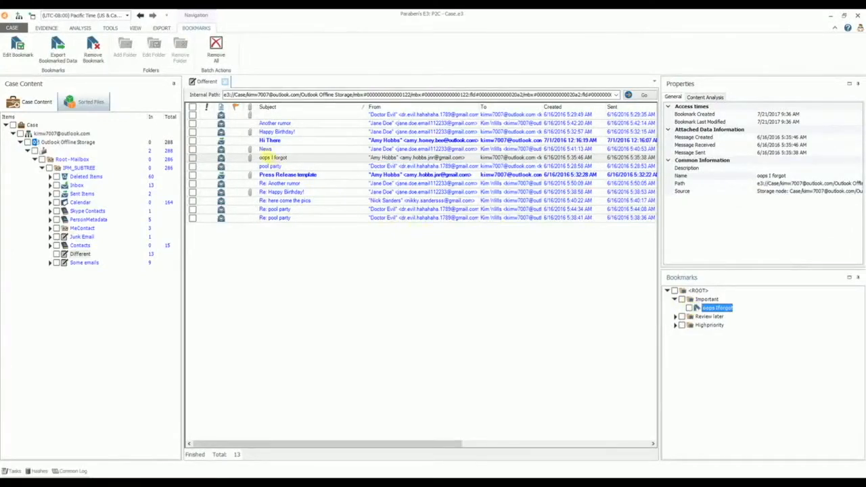
Open the print settings for the "oops I forgot" message and look over the available printers and the number-of-copies option.
left_click(265, 157)
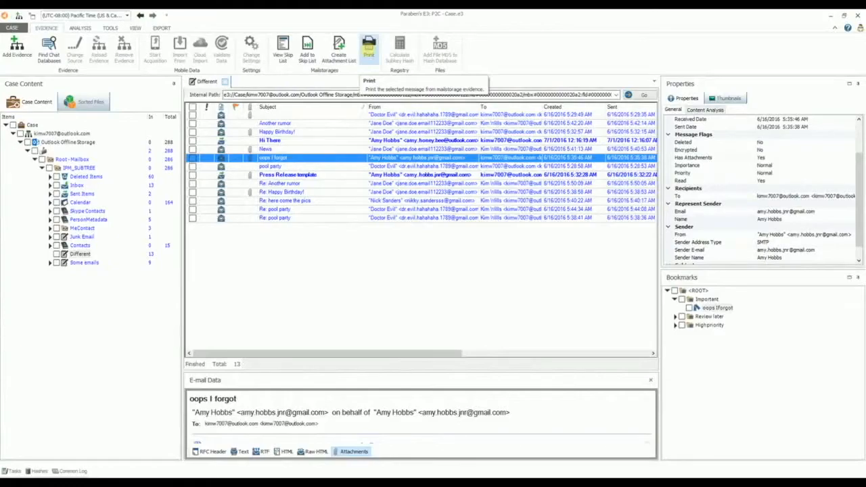
left_click(368, 48)
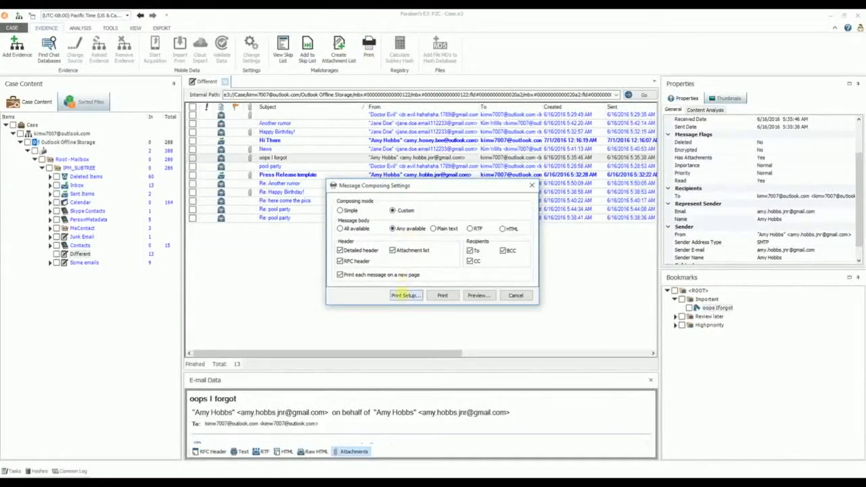
left_click(406, 295)
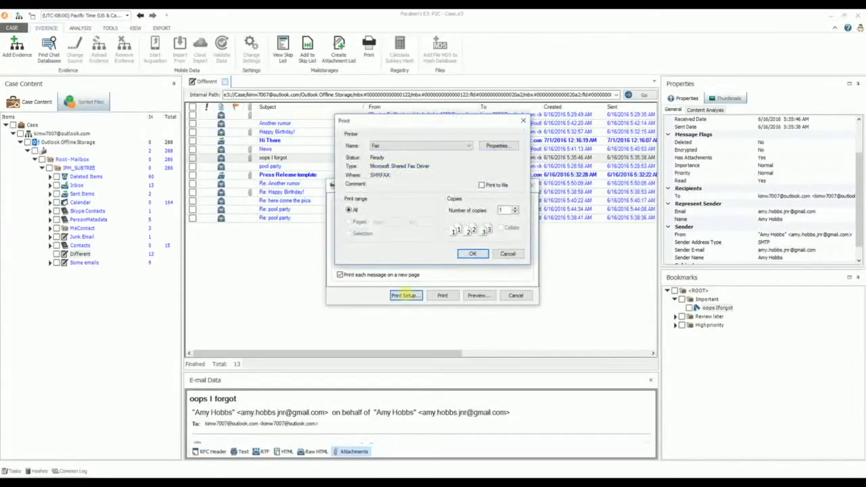
left_click(440, 145)
left_click(444, 145)
left_click(505, 209)
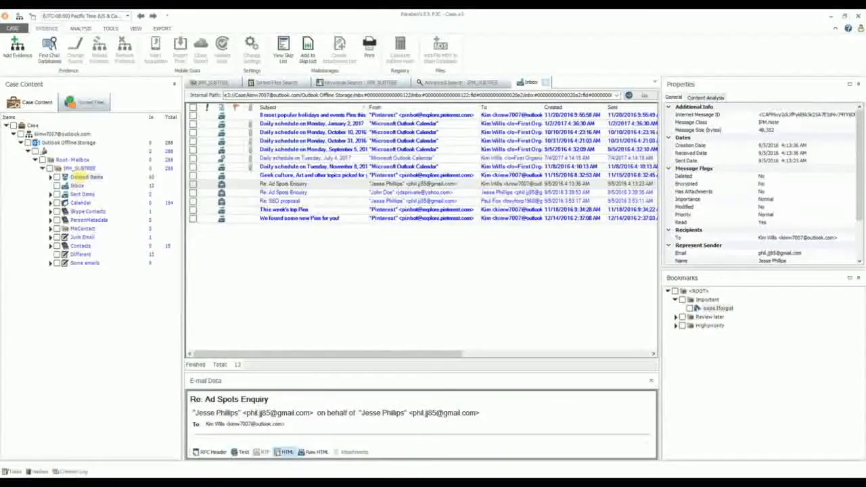
Start an export of the Deleted Items folder in EML (RFC822 Compliant E-mail) format to the mailstorage folder on drive D.
left_click(87, 177)
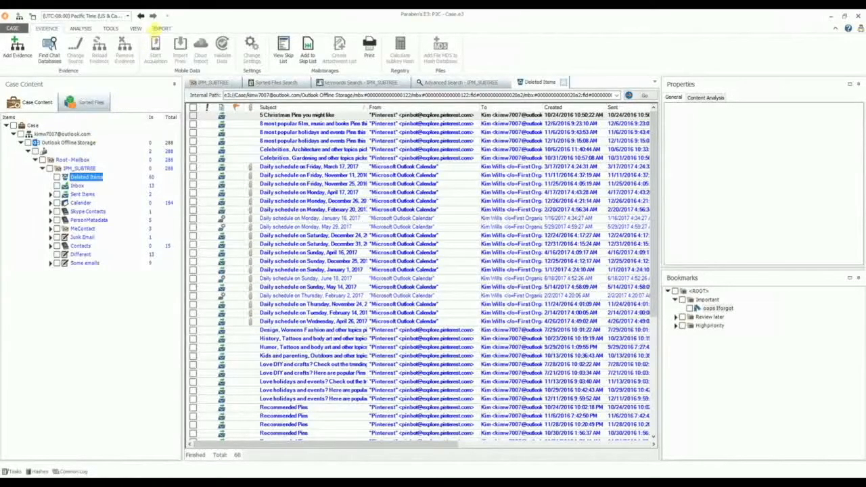
left_click(159, 30)
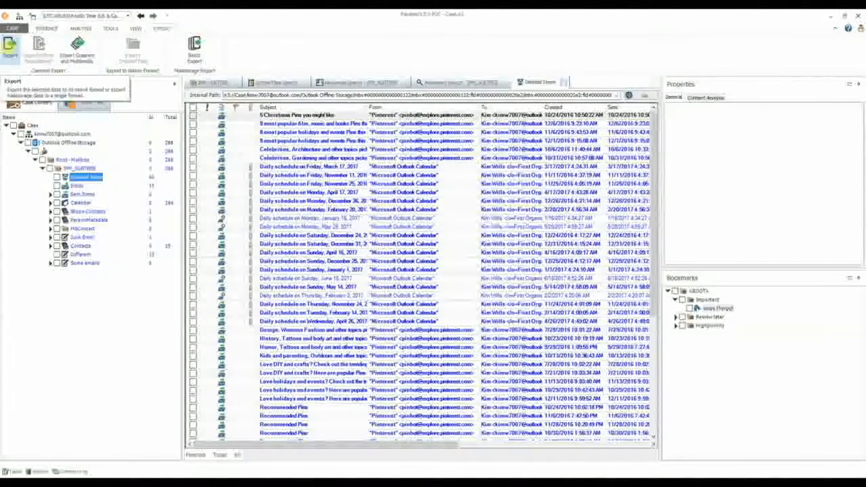
left_click(11, 47)
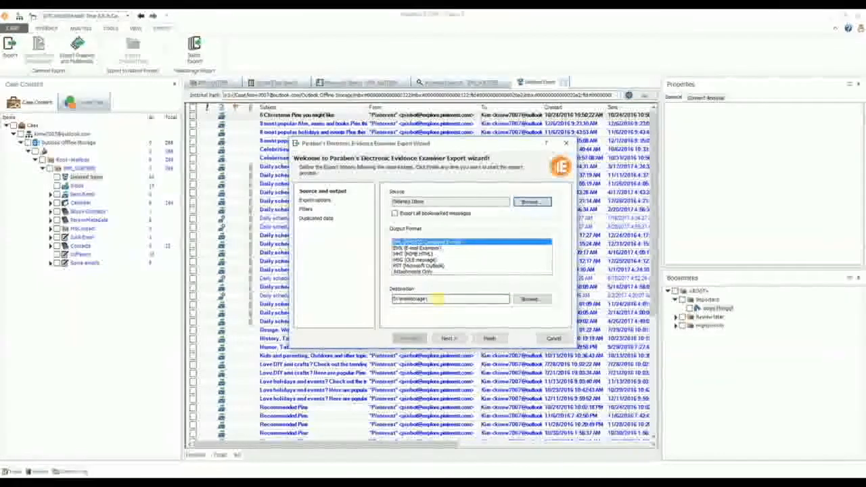
Go through the export options, enable the use of filters, keep Export All Messages for duplicated data, and run the export.
left_click(326, 200)
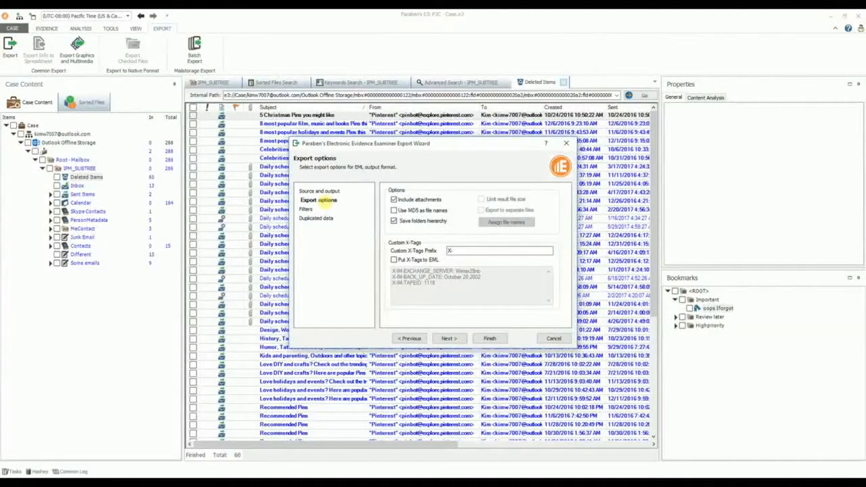
left_click(308, 209)
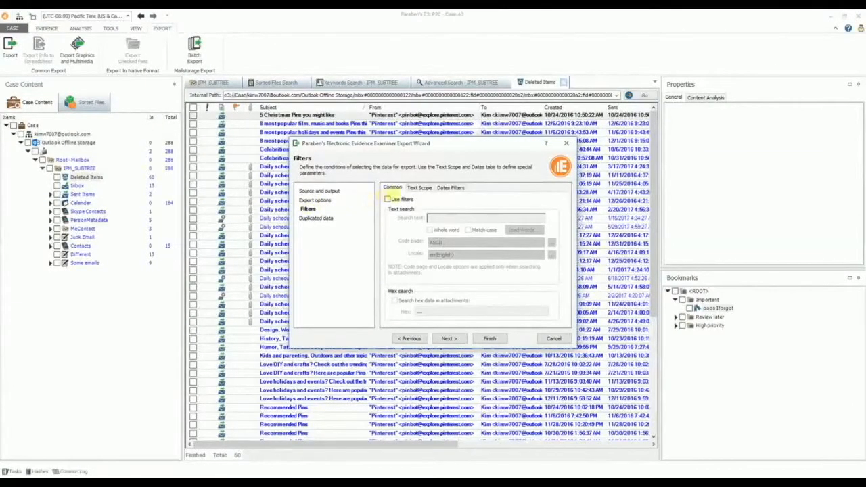
left_click(387, 199)
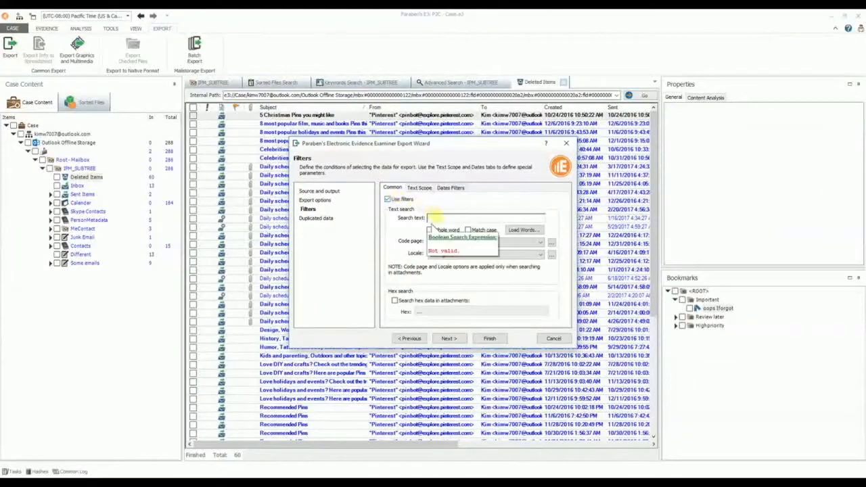
left_click(325, 217)
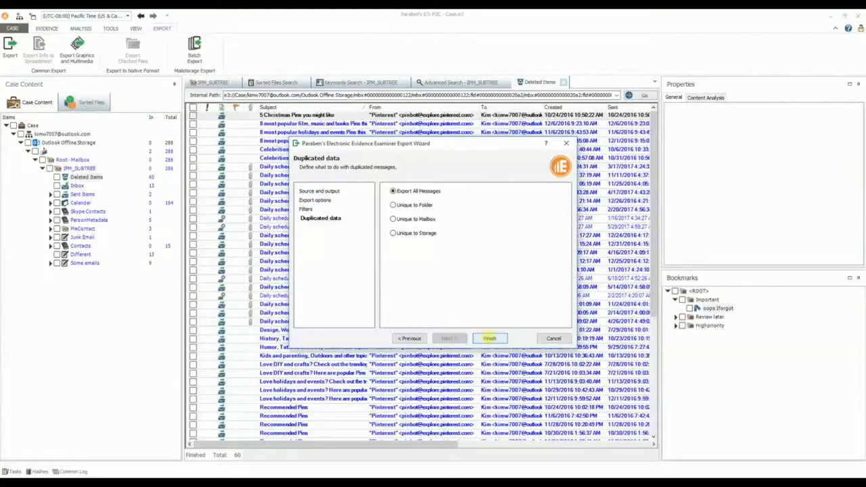
left_click(490, 339)
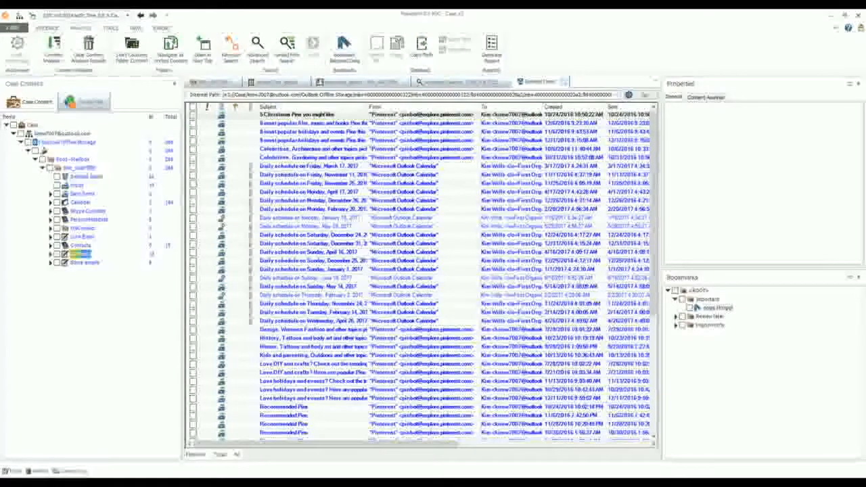
Create an attachment list from the six messages with attachments in the Different folder, saved in mailstorage as the text file "Different attachements list".
left_click(80, 254)
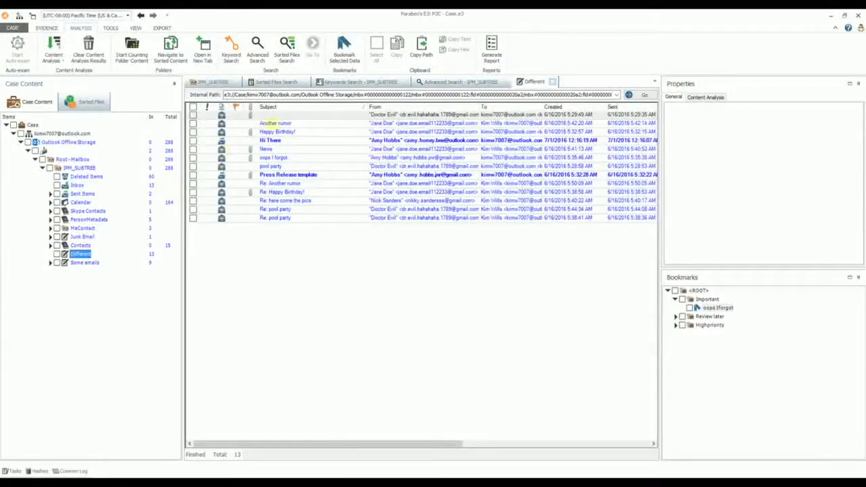
left_click(282, 115)
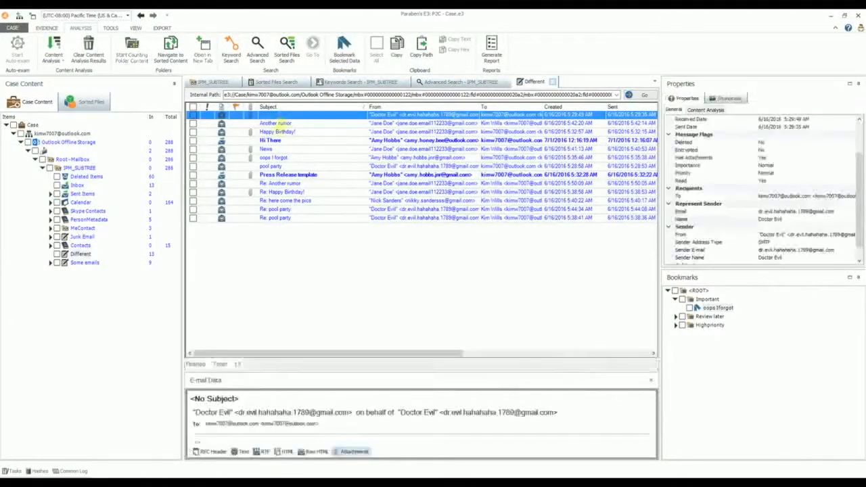
left_click(276, 131, "ctrl")
left_click(276, 149, "ctrl")
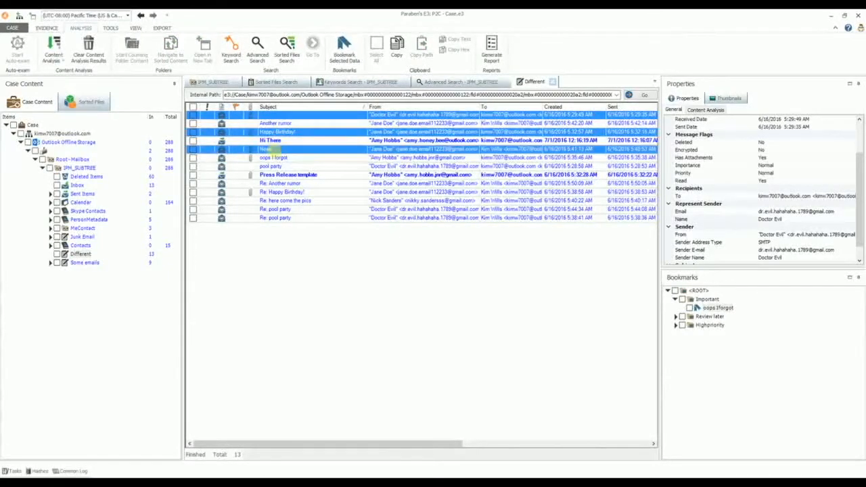
left_click(273, 157, "ctrl")
left_click(275, 174, "ctrl")
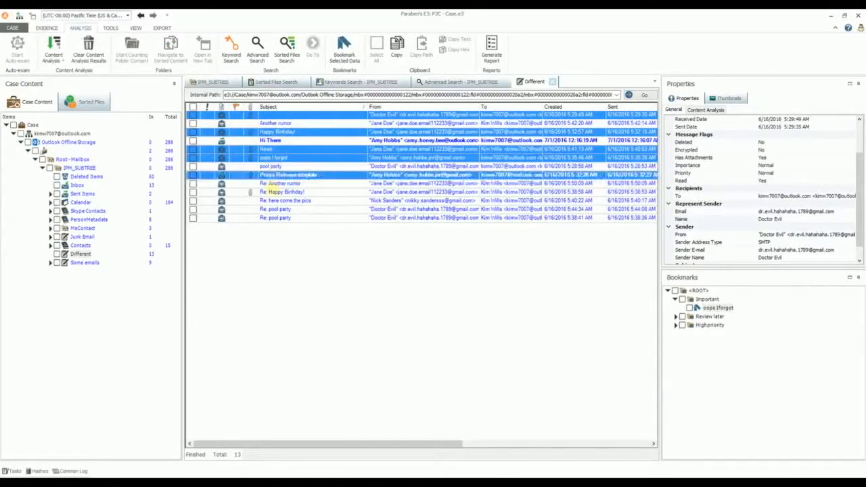
left_click(272, 192, "ctrl")
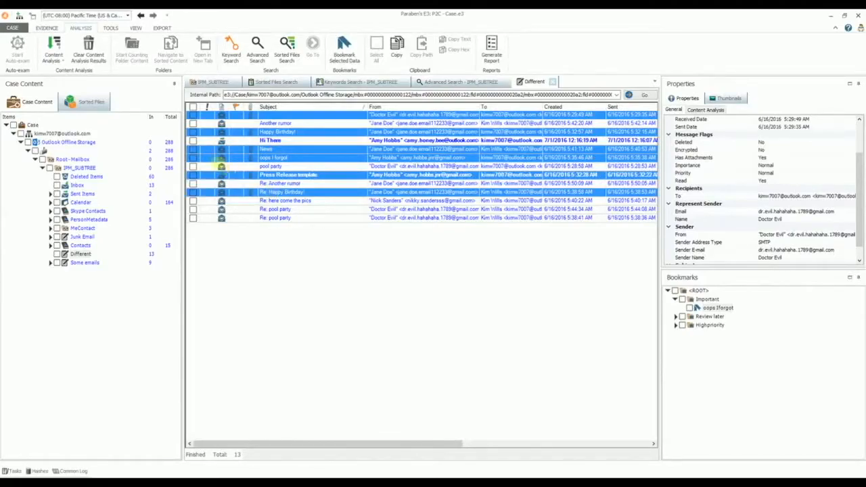
left_click(47, 28)
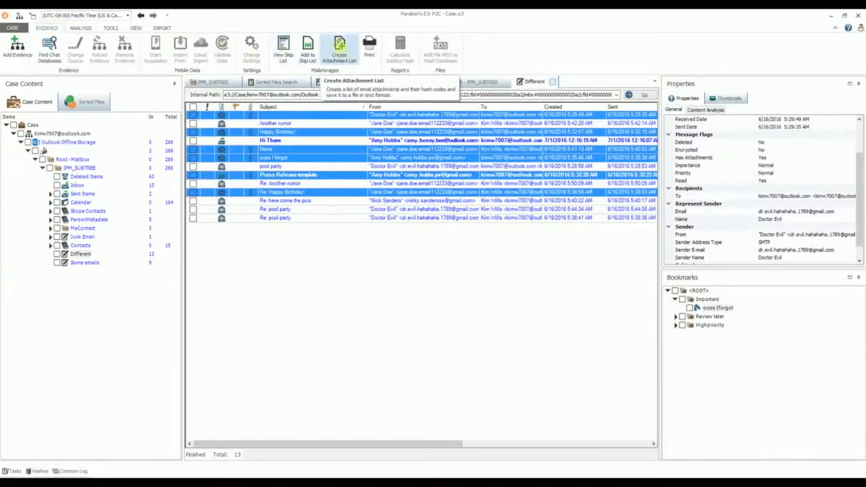
left_click(339, 48)
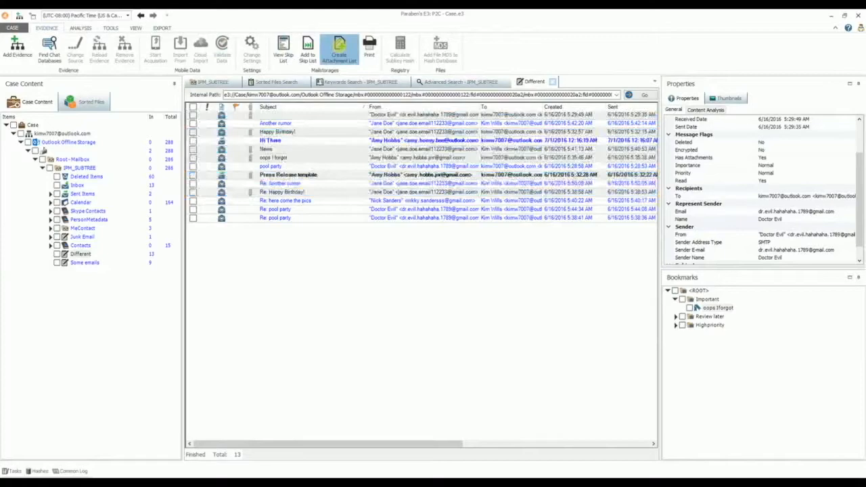
left_click(318, 324)
type("attachements list")
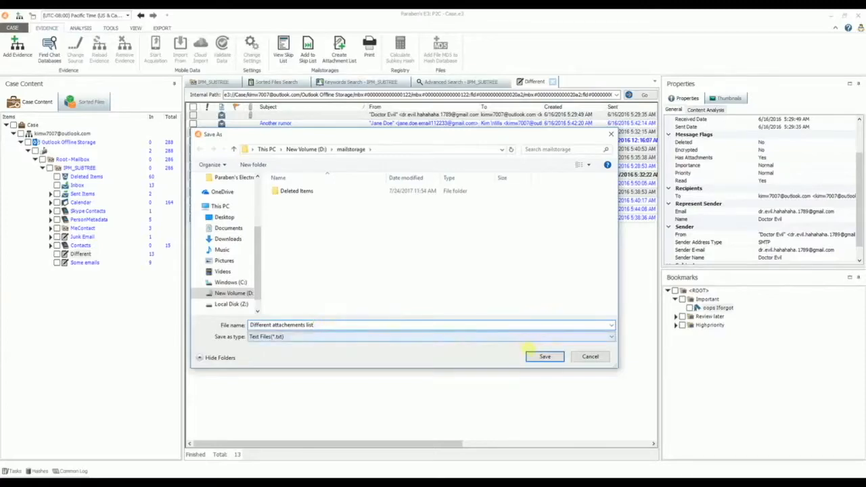
left_click(545, 356)
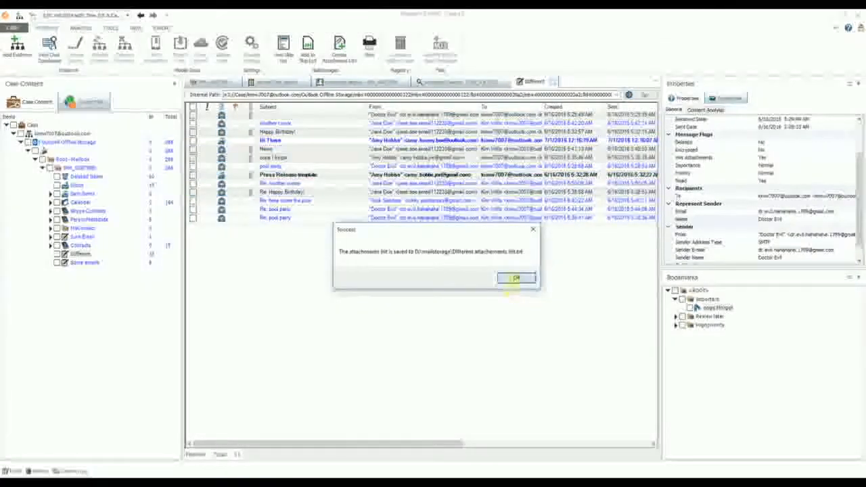
left_click(516, 278)
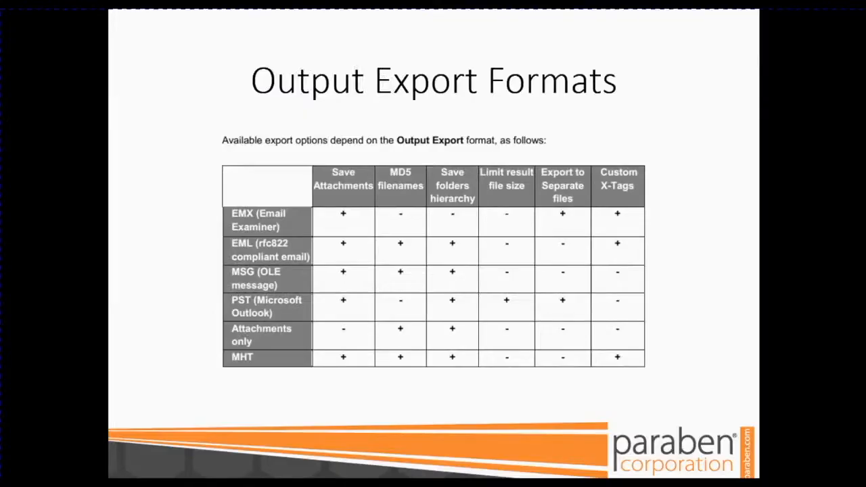
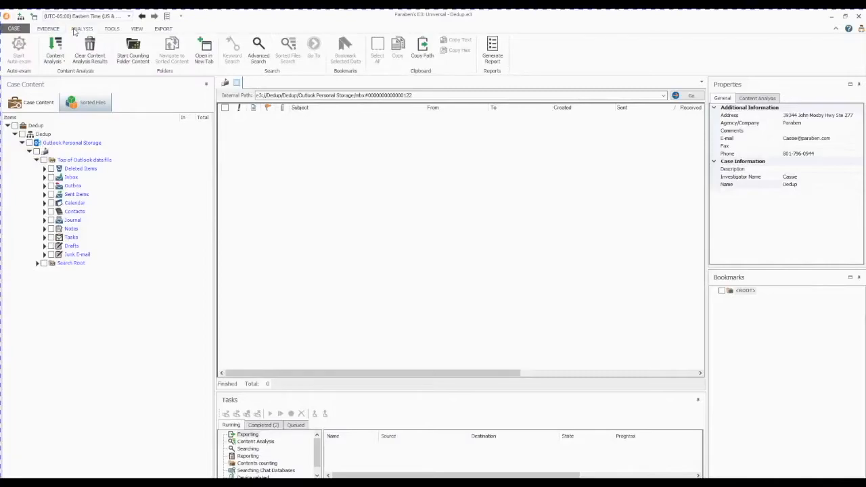
Count the folder contents of the Outlook Personal Storage in the Dedup case and expand its Inbox subfolders.
left_click(138, 46)
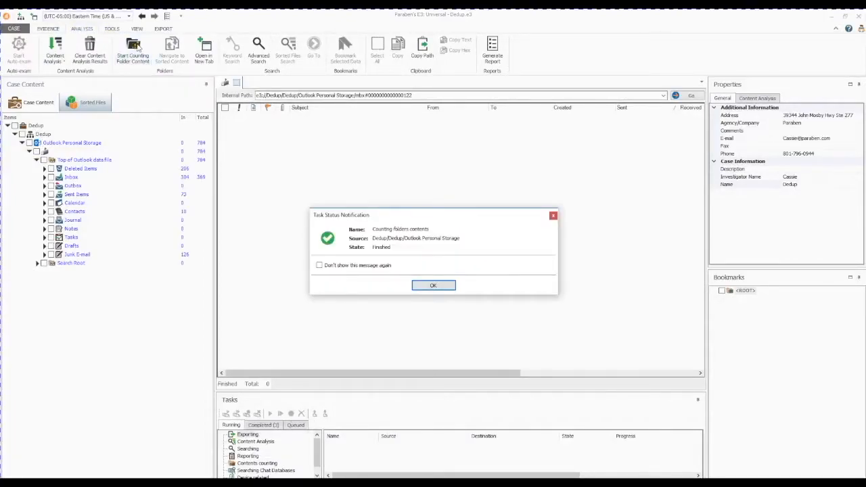
left_click(428, 286)
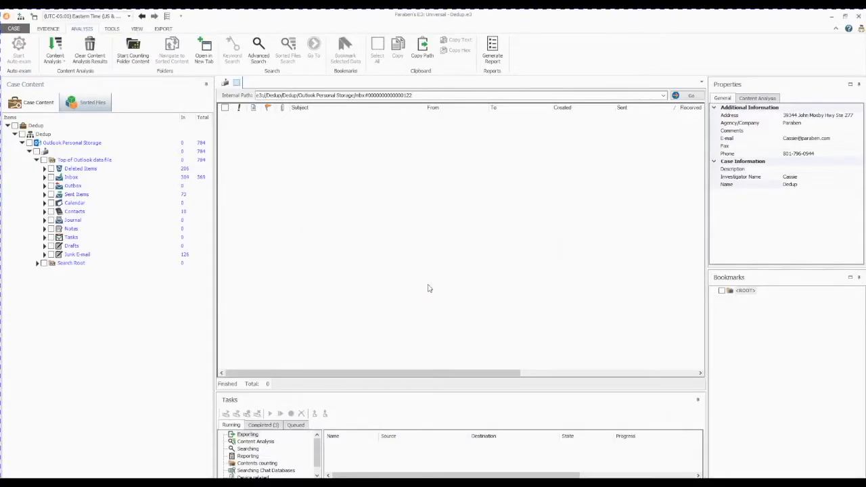
left_click(81, 145)
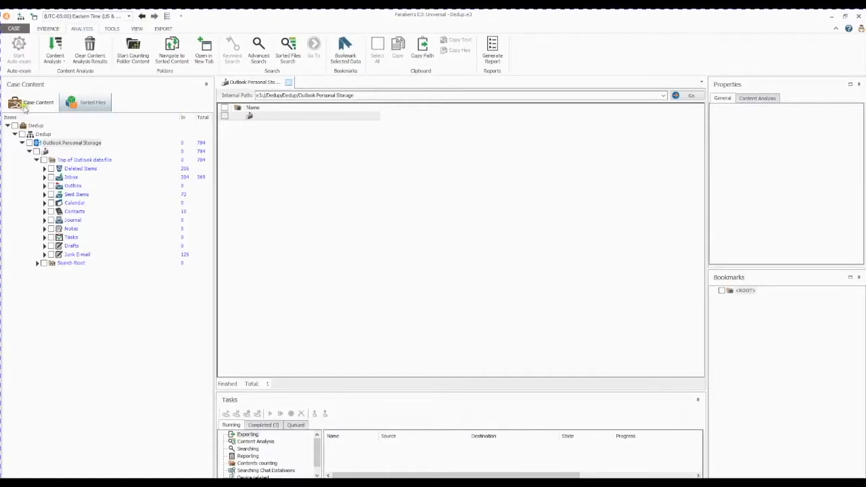
left_click(44, 178)
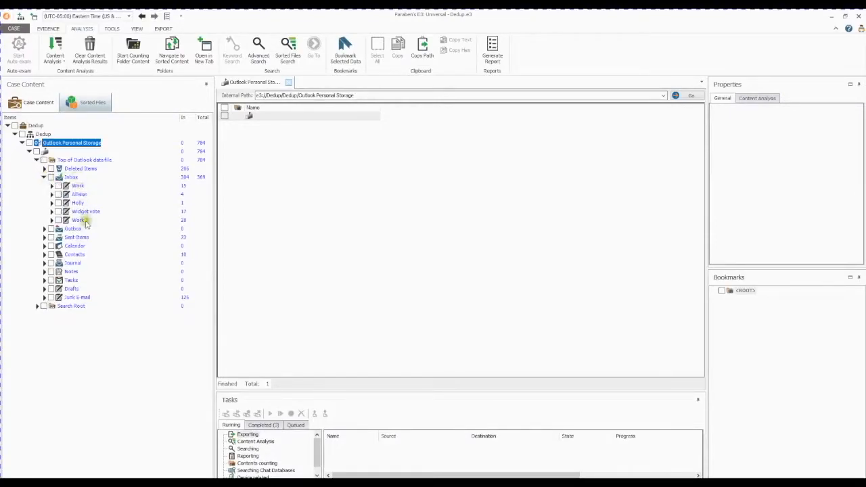
Start an export of the Dedup Inbox in PST (Microsoft Outlook) format to Inbox.pst on the Desktop.
left_click(71, 178)
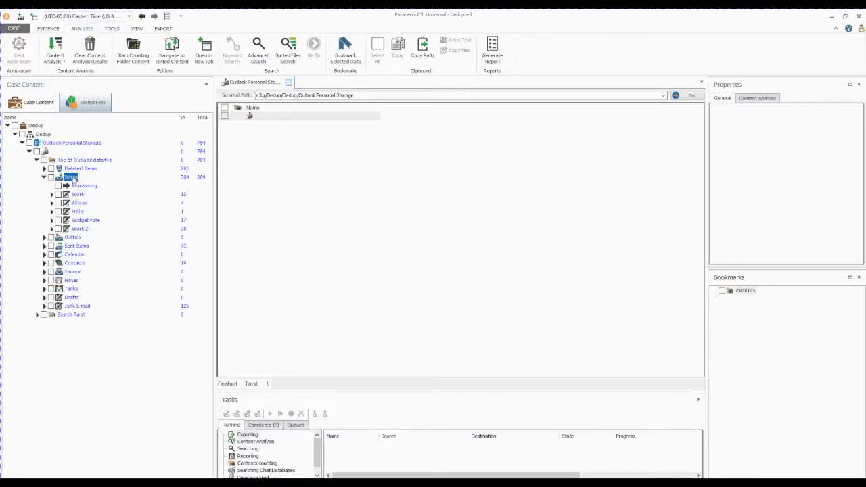
right_click(73, 178)
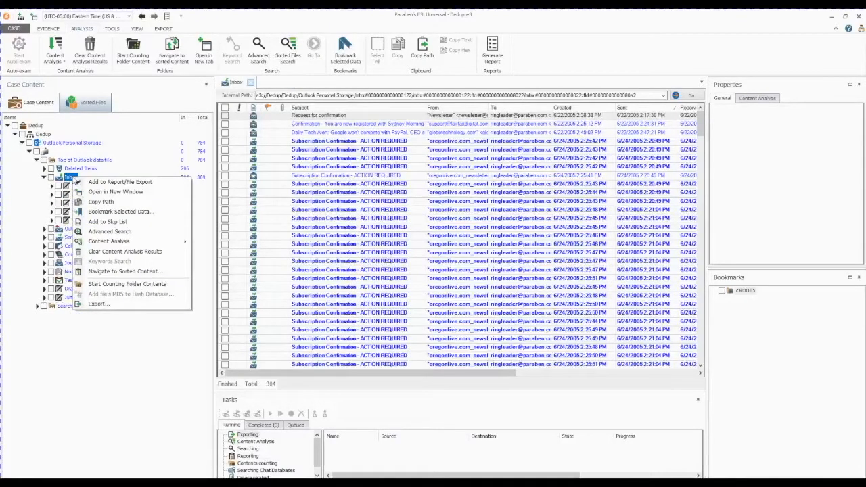
left_click(98, 304)
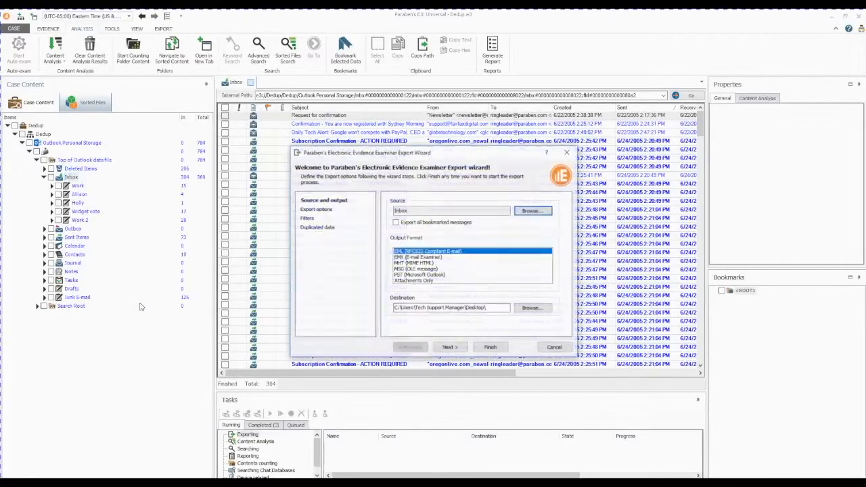
left_click(403, 275)
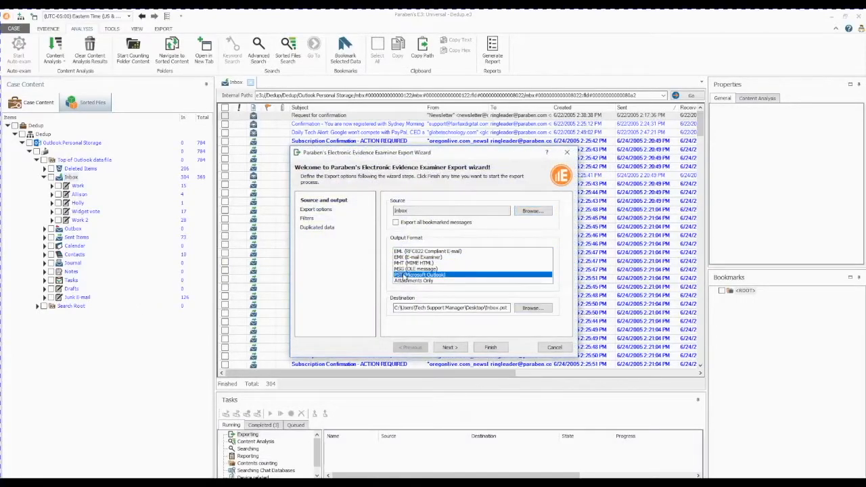
left_click(533, 307)
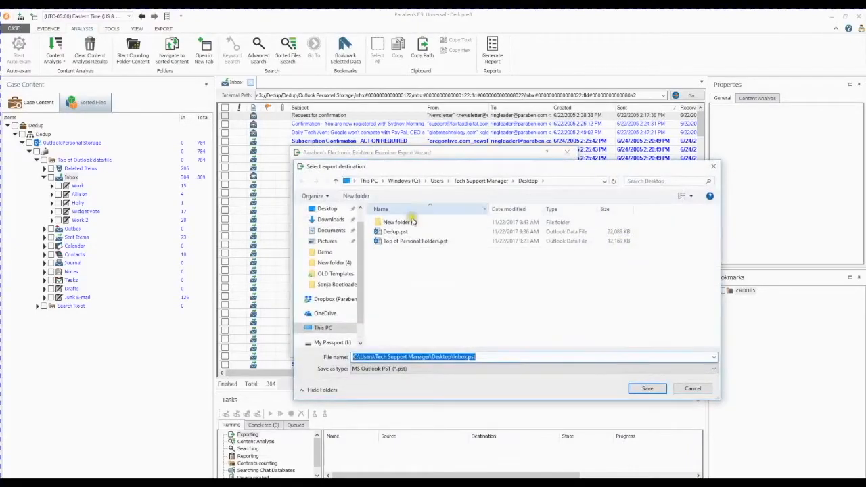
left_click(327, 208)
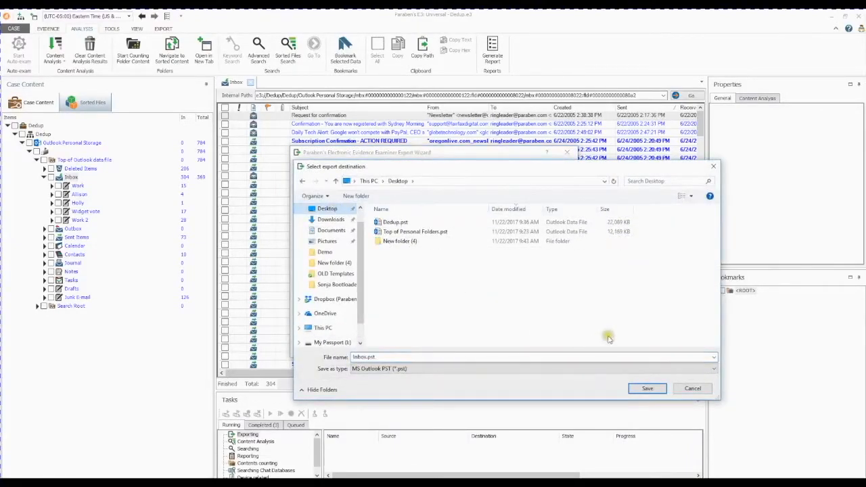
left_click(646, 389)
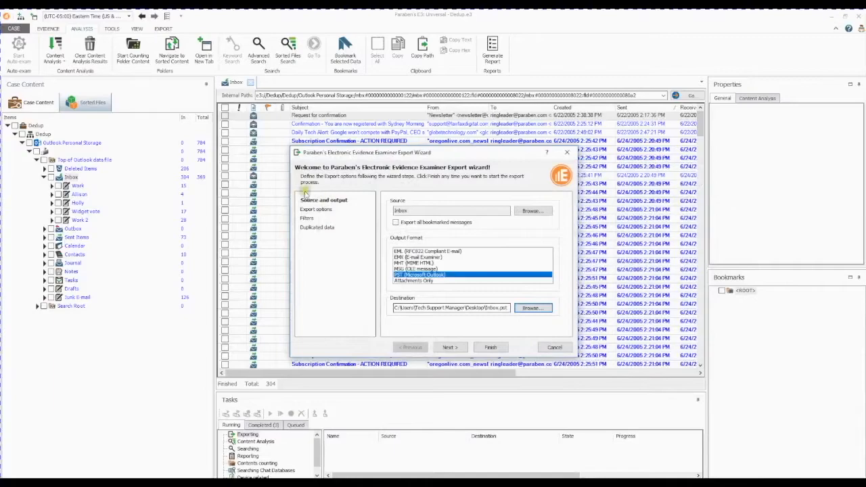
Go through the export options and filters unchanged, set duplicated data to Unique to Mailbox, and run the export.
left_click(323, 210)
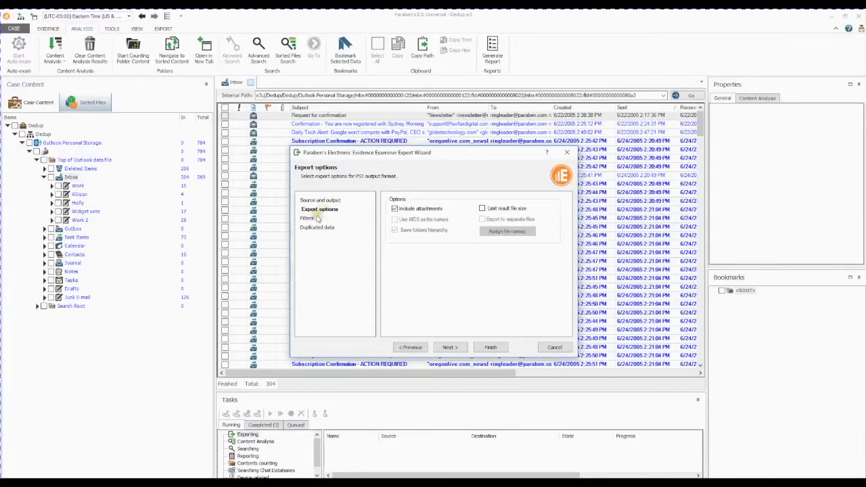
left_click(316, 218)
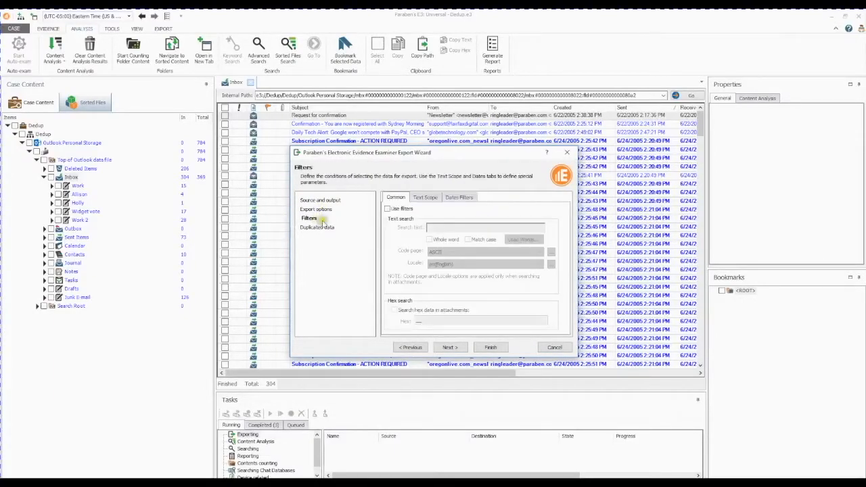
left_click(331, 228)
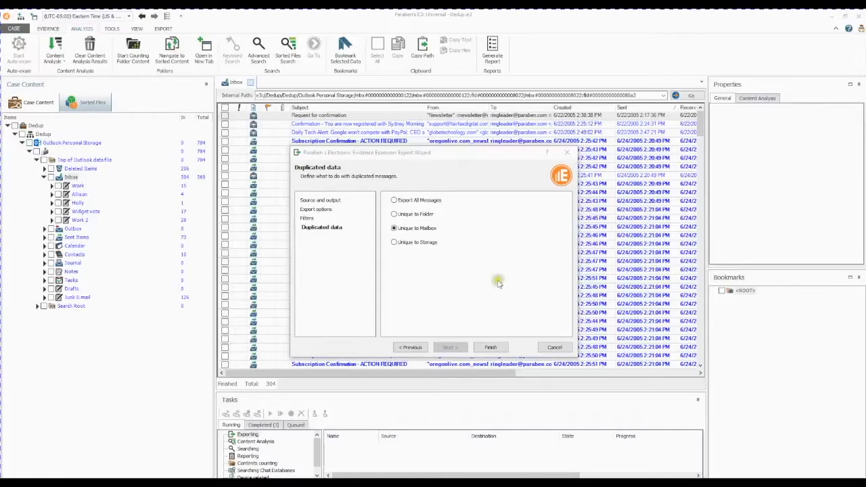
left_click(493, 346)
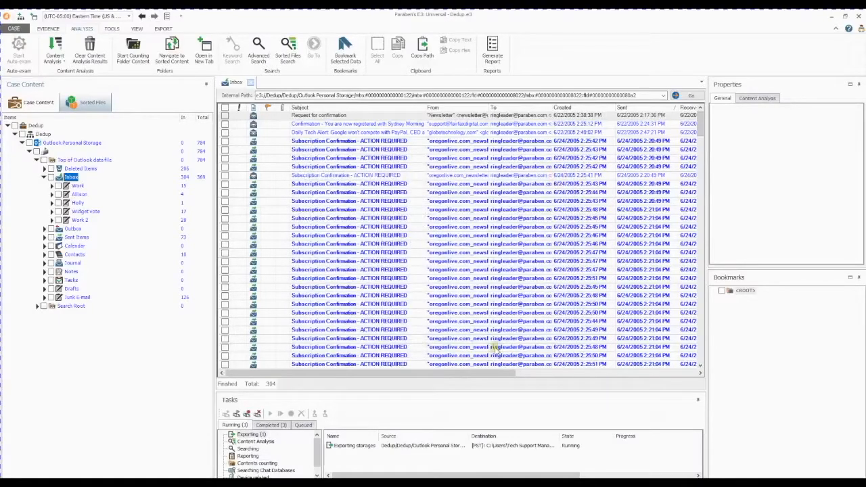
left_click(359, 447)
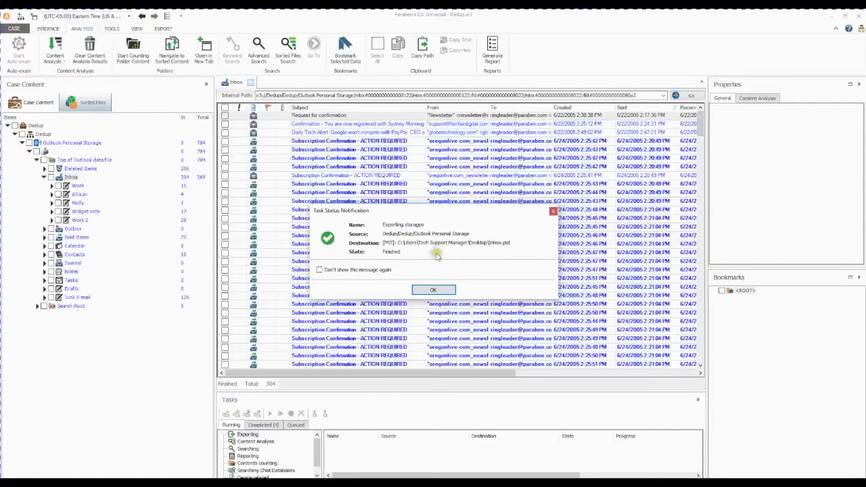
left_click(435, 290)
Add Inbox.pst from the Desktop as MS Outlook database evidence named Inbox, with Raw mode and deleted-message scanning off.
left_click(48, 28)
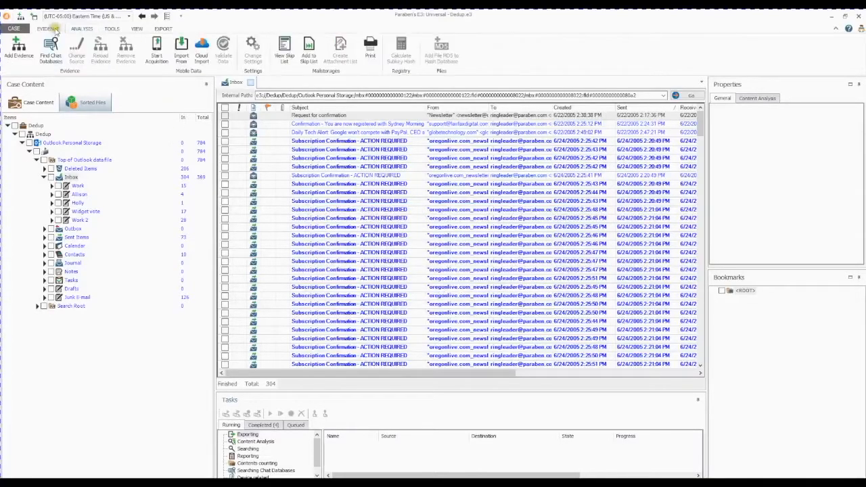
left_click(19, 51)
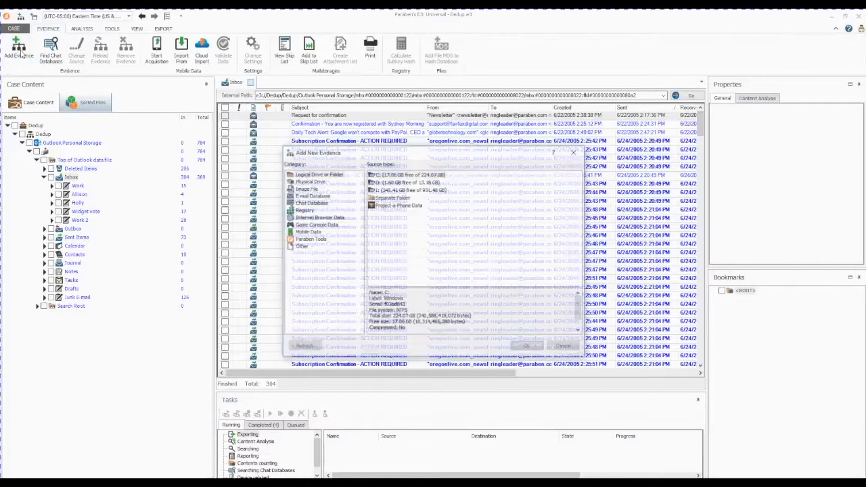
left_click(311, 196)
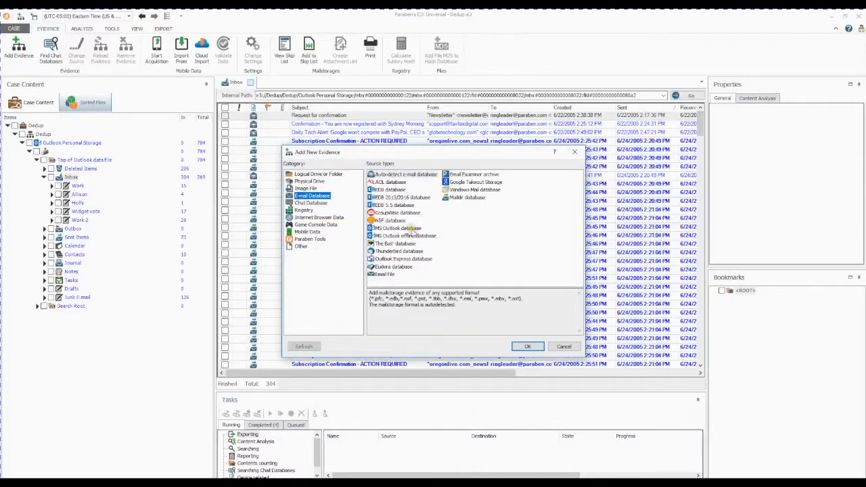
left_click(413, 229)
left_click(526, 346)
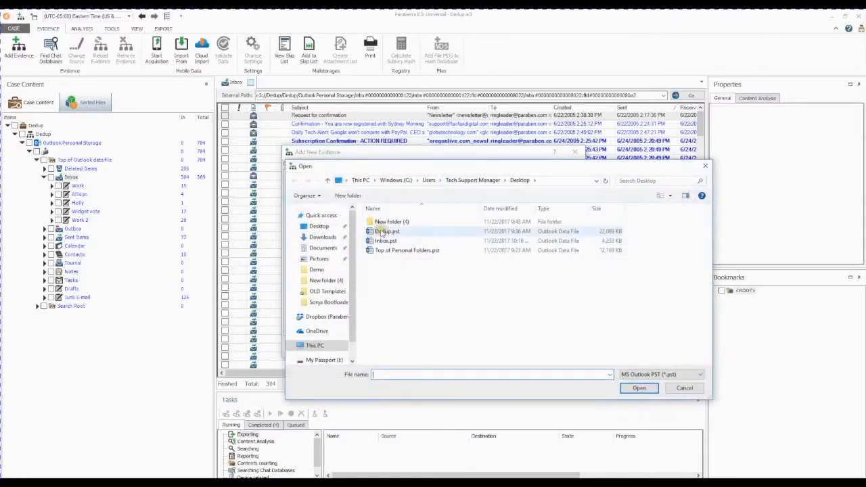
left_click(386, 241)
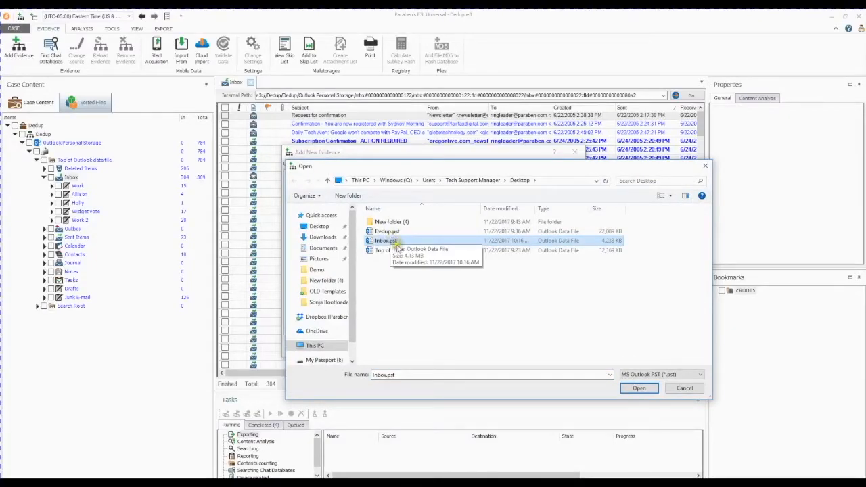
left_click(639, 387)
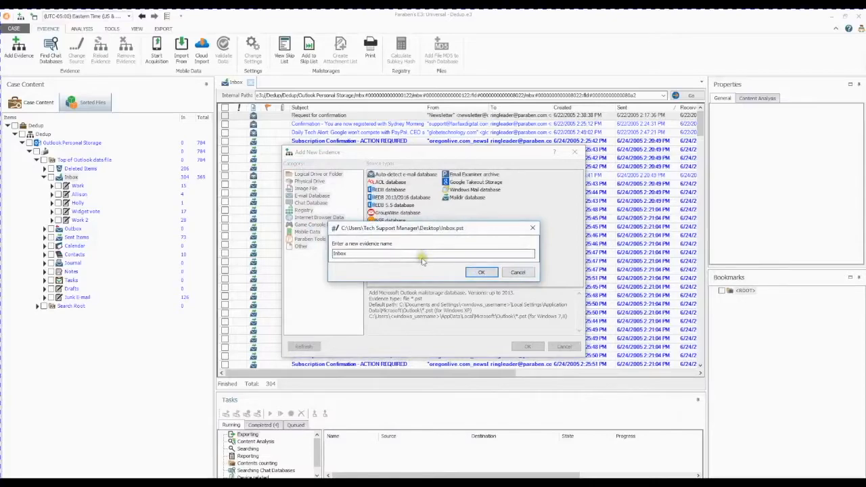
left_click(474, 272)
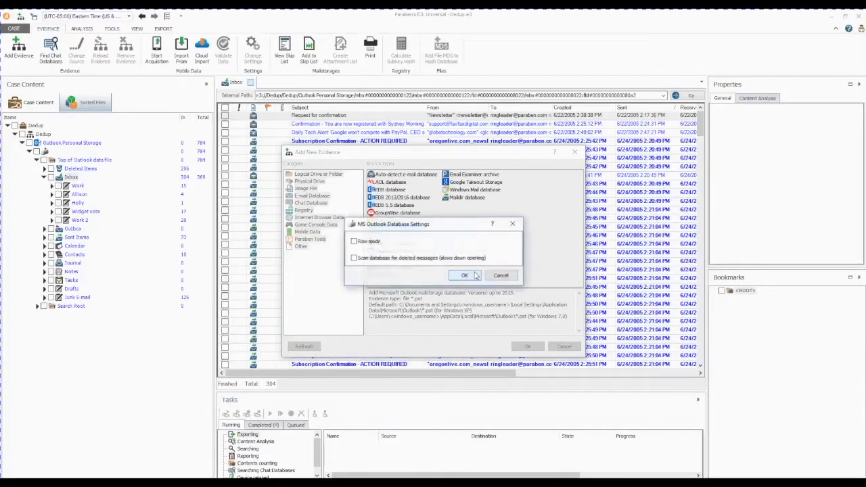
left_click(476, 275)
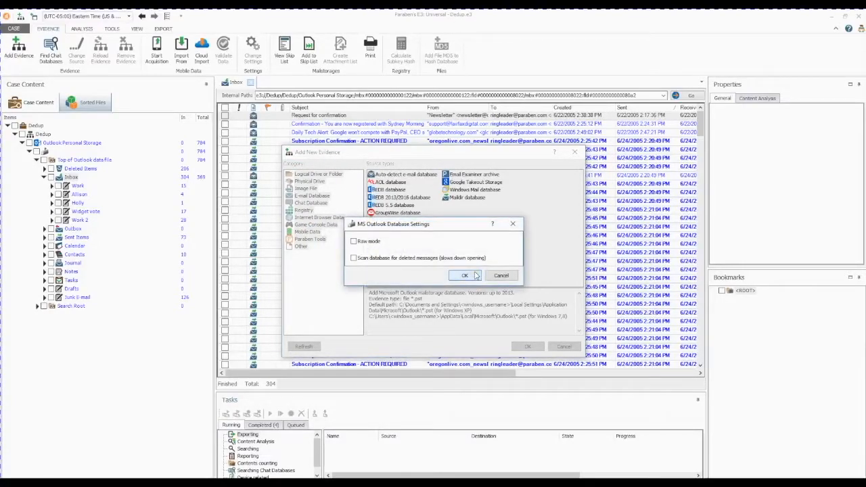
left_click(475, 276)
Expand the new Inbox evidence down to the Inbox under Exported folders and count its folder contents.
left_click(15, 143)
left_click(15, 134)
left_click(23, 142)
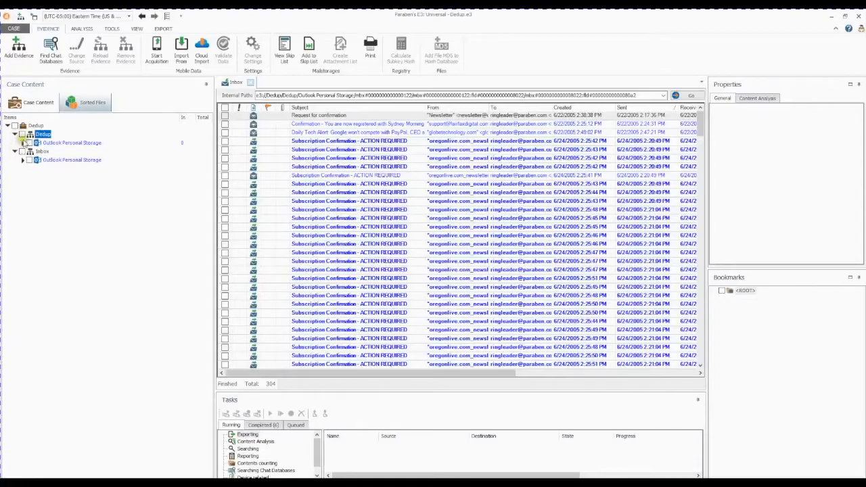
left_click(22, 169)
left_click(29, 177)
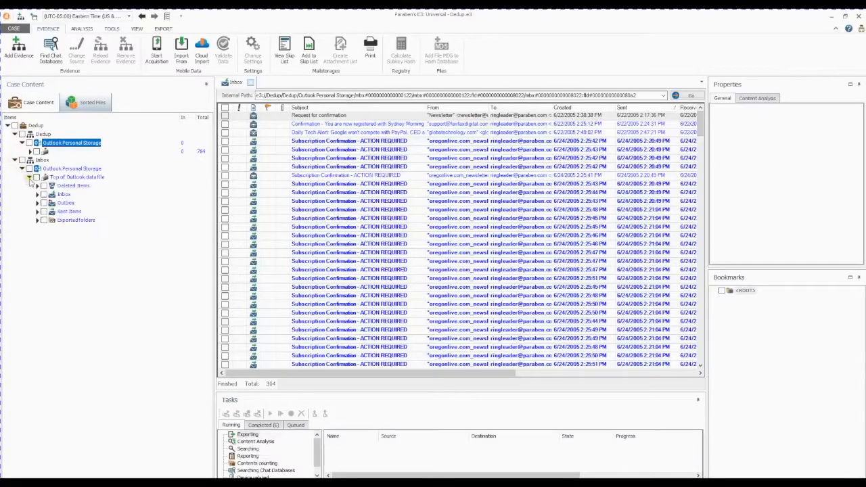
left_click(37, 220)
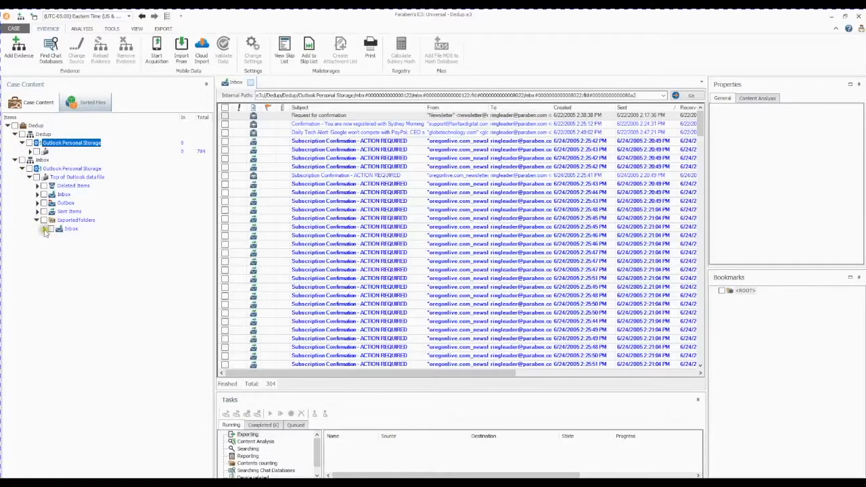
left_click(44, 228)
left_click(71, 228)
left_click(82, 28)
left_click(133, 51)
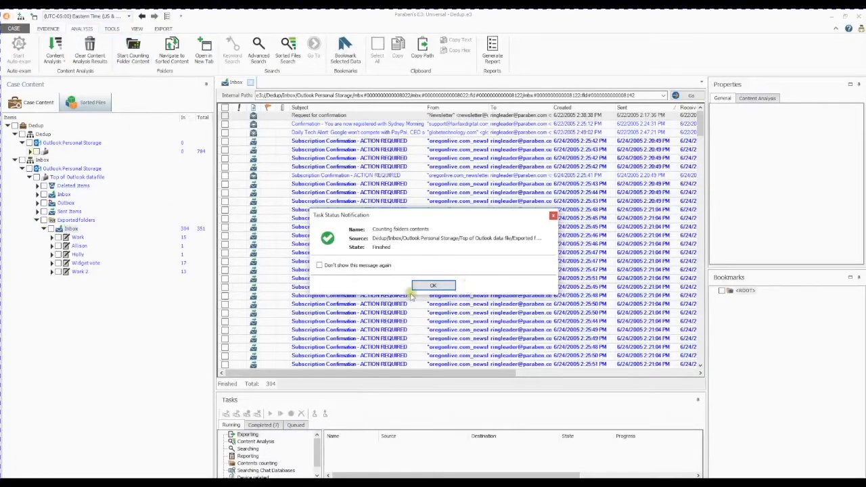
left_click(420, 287)
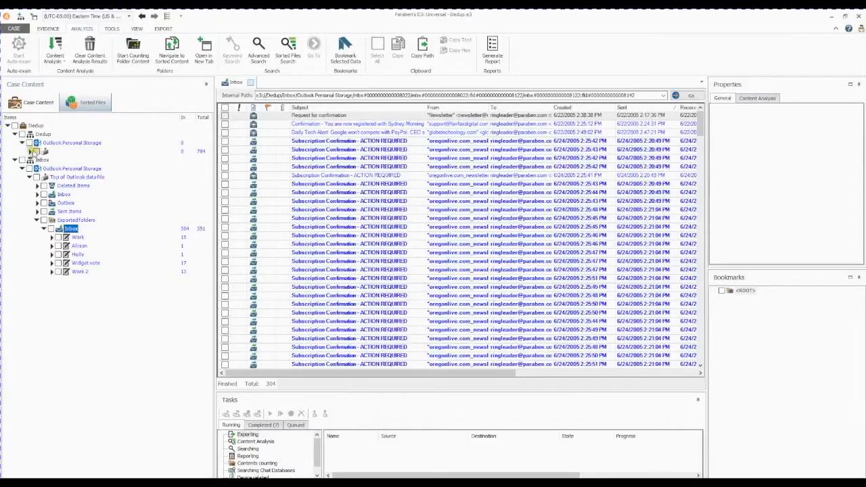
Compare the original Dedup Inbox with the exported one, checking the second subfolder and Work 2 in both.
left_click(30, 152)
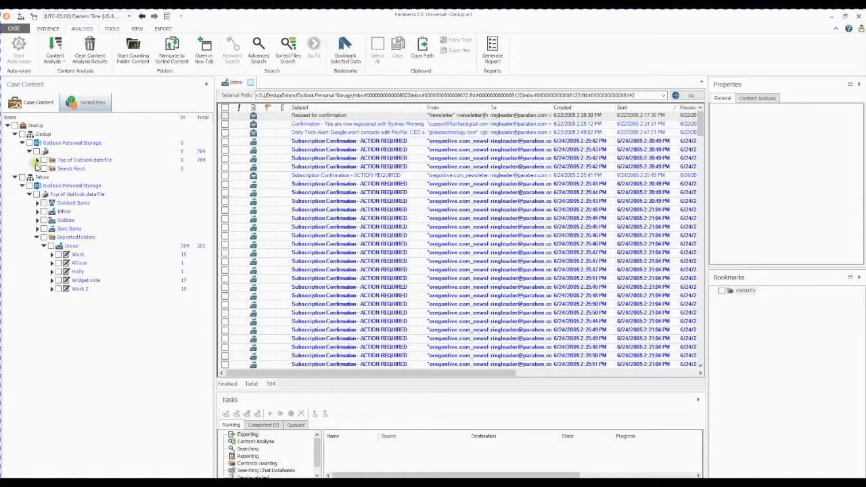
left_click(37, 160)
left_click(71, 176)
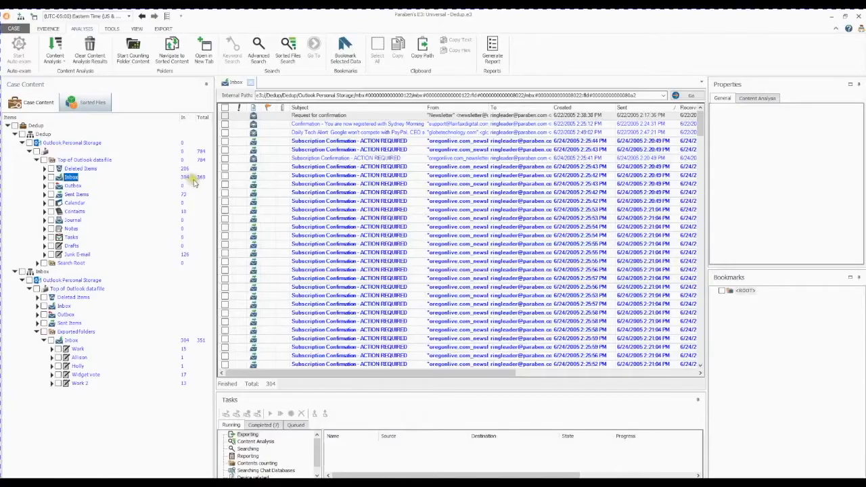
left_click(44, 177)
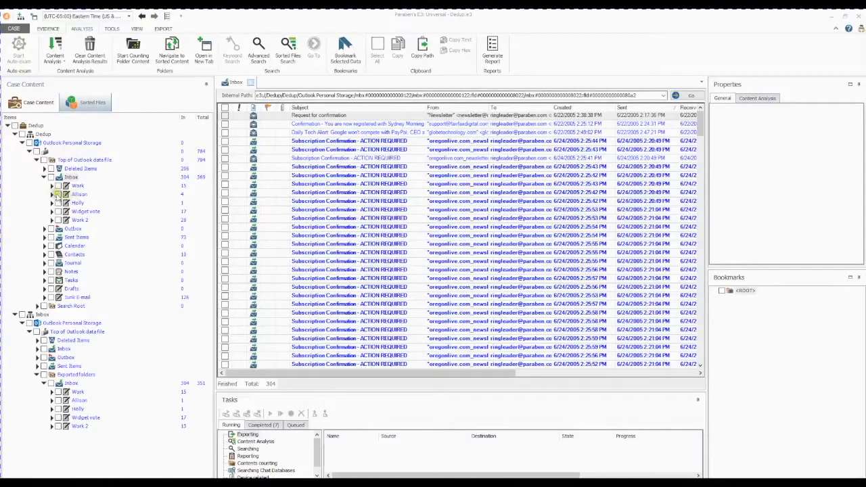
left_click(79, 195)
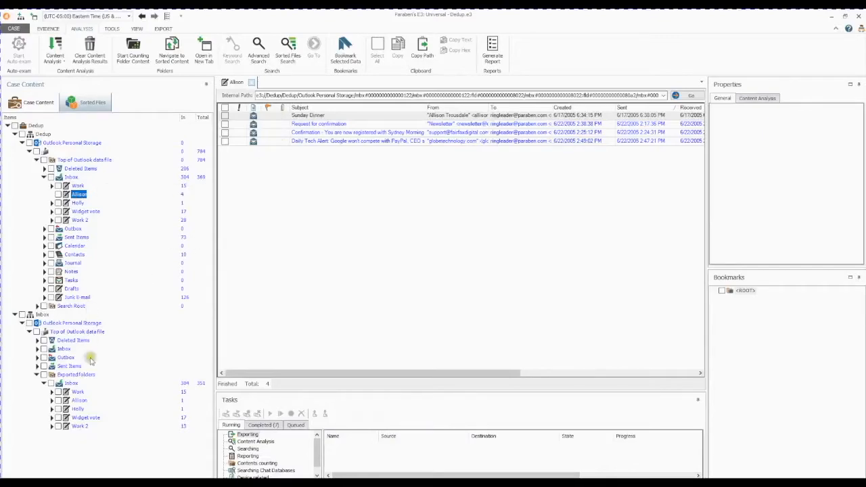
left_click(79, 402)
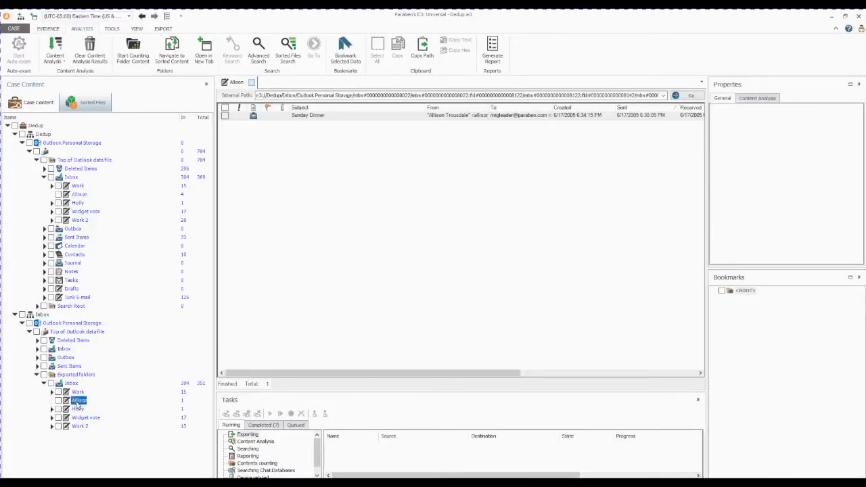
left_click(79, 221)
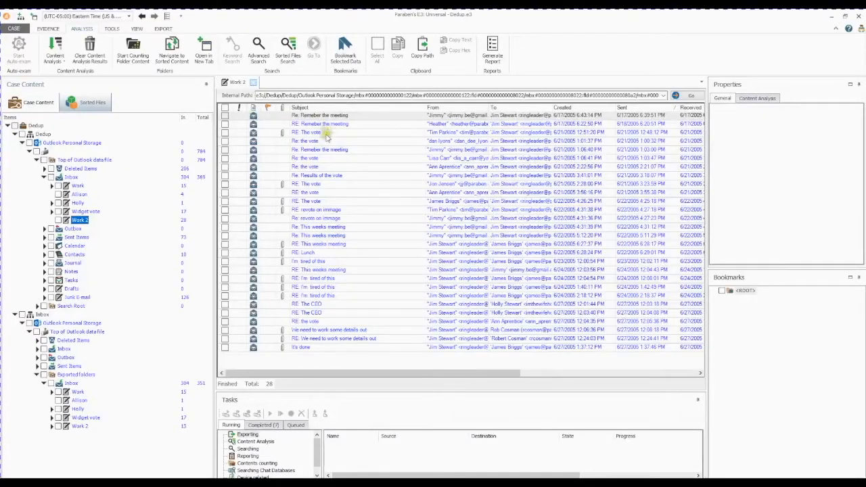
left_click(79, 427)
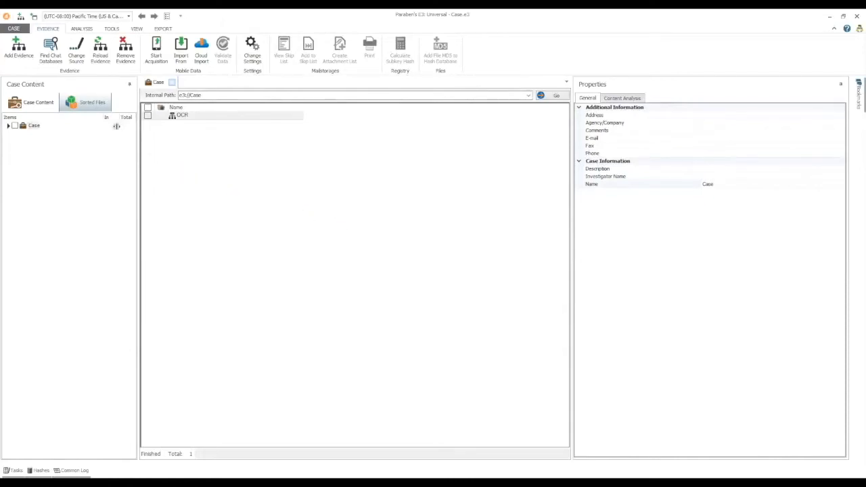
Choose the default language for text data extracted from images (OCR) in the program options and save.
left_click(13, 29)
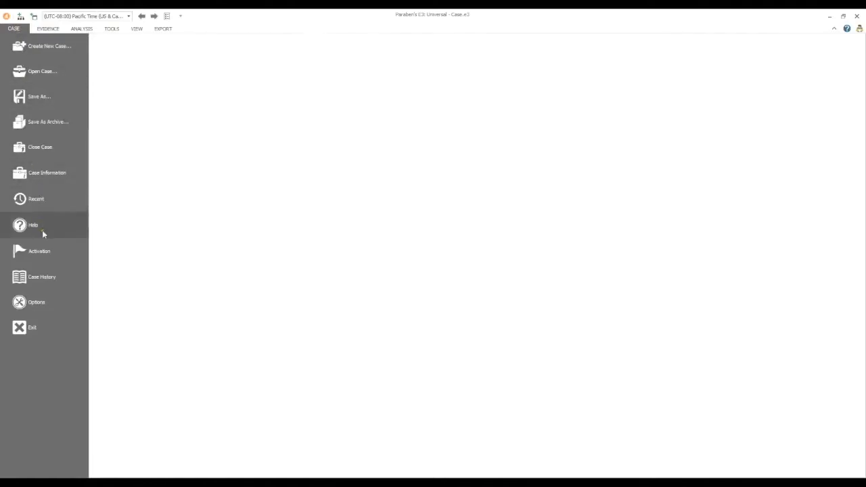
left_click(55, 309)
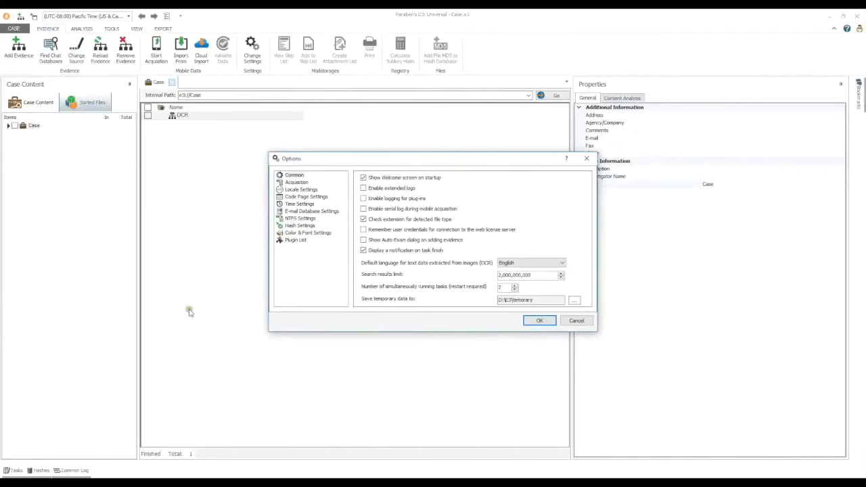
left_click(563, 263)
left_click(561, 278)
left_click(547, 321)
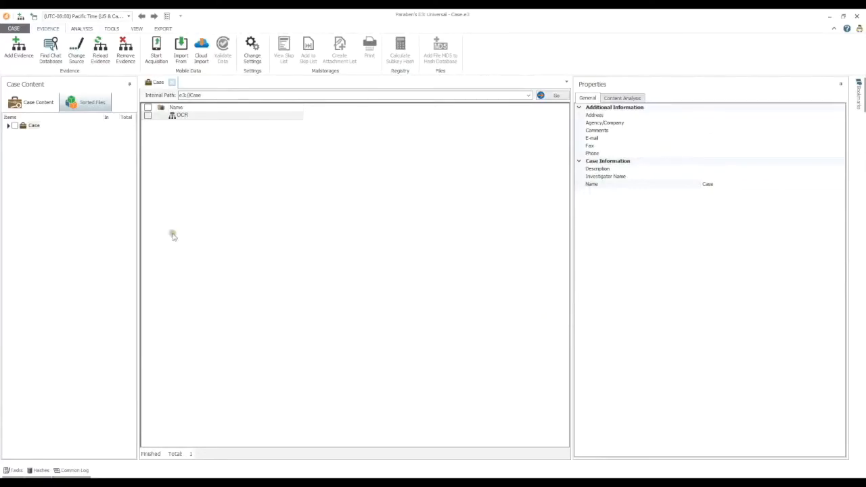
Expand the OCR evidence down to the Chinese folder and view the image chinese-lessons-chinese-language.jpg.
left_click(8, 125)
left_click(14, 134)
left_click(23, 143)
left_click(29, 151)
left_click(52, 160)
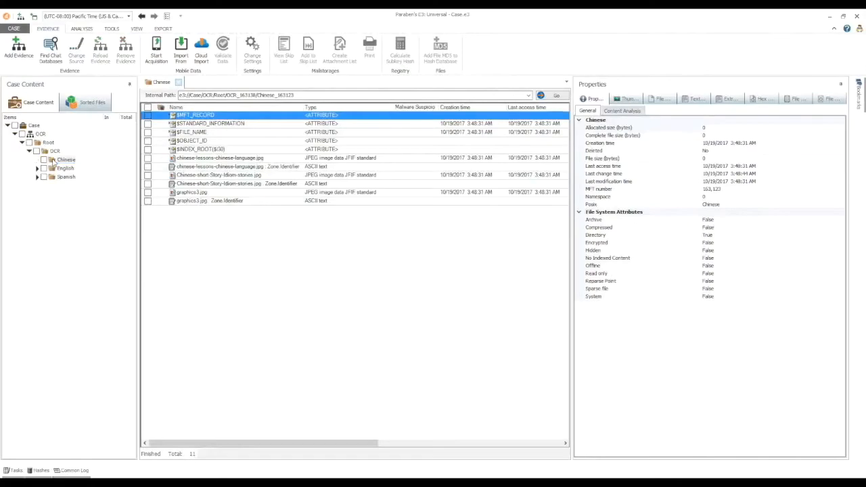
left_click(257, 159)
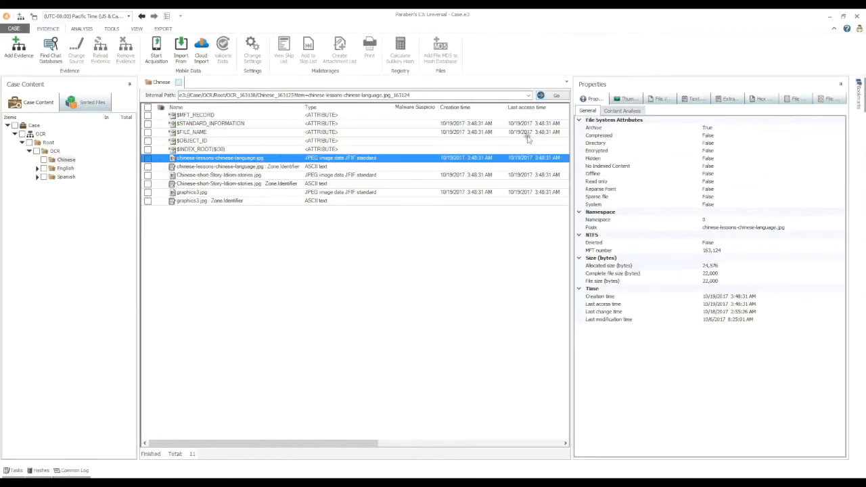
left_click(660, 99)
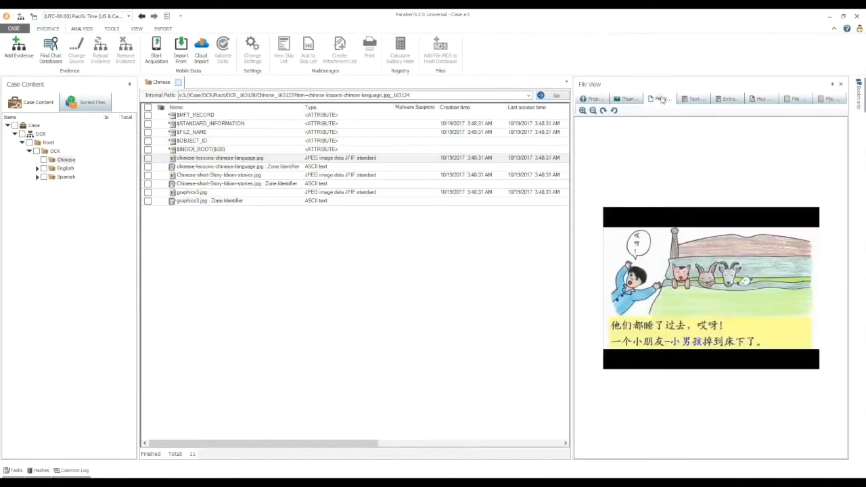
Show the text extracted from the selected image and set its recognition language to Chinese.
left_click(728, 98)
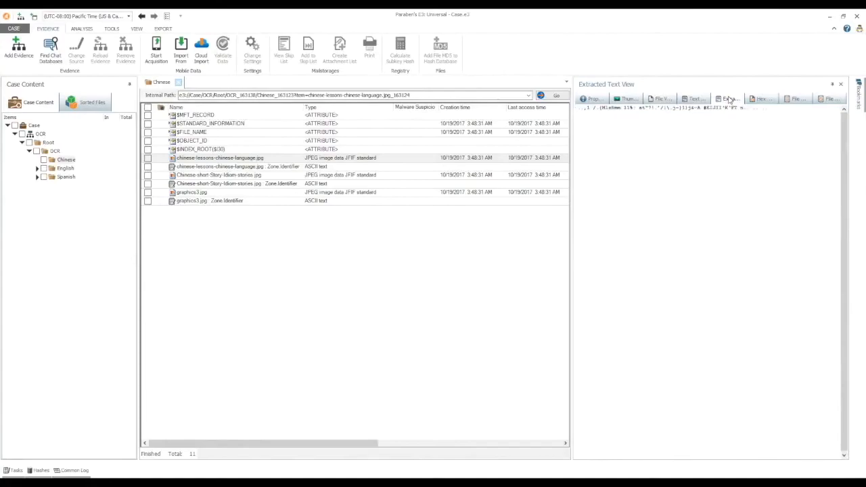
right_click(676, 109)
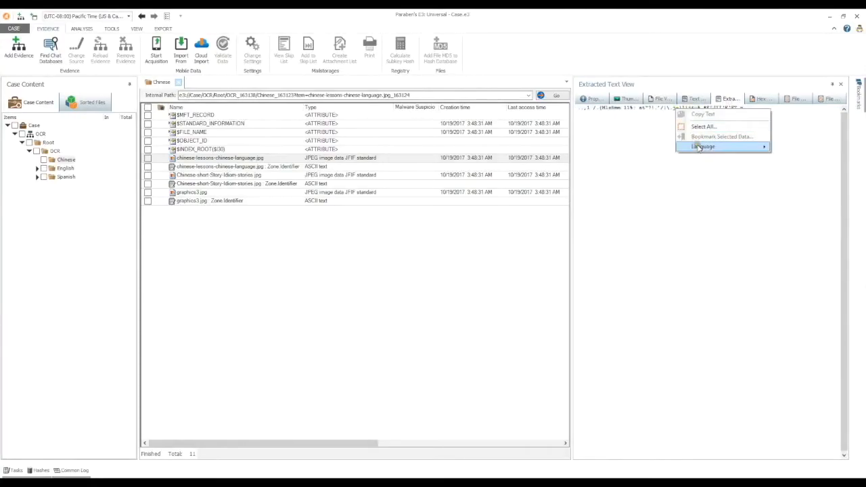
mouse_move(700, 147)
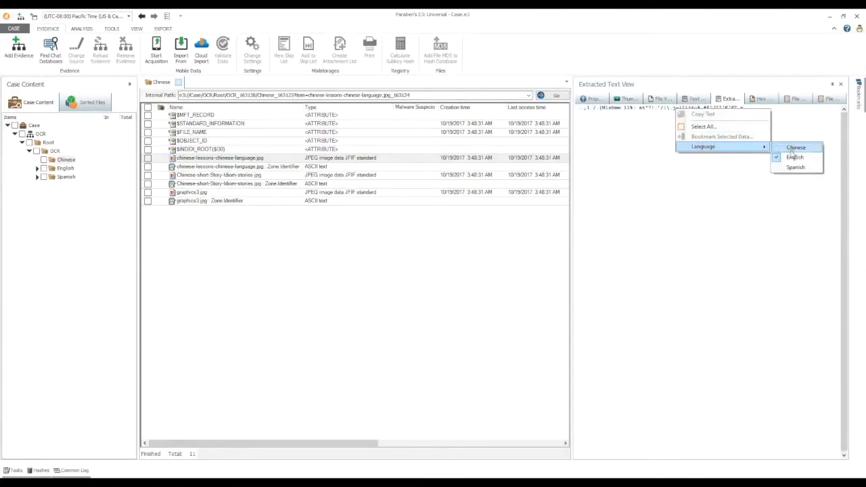
left_click(792, 149)
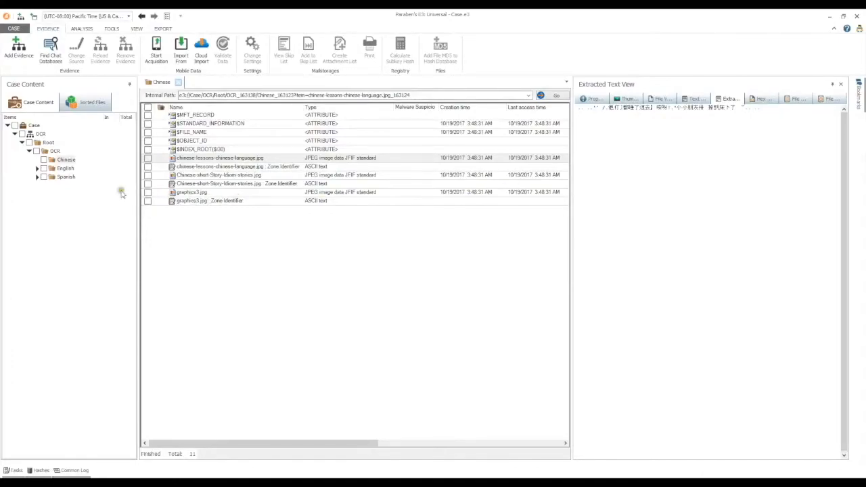
Run an advanced search of the OCR folder for "cosifelas", including extracted text data for images (OCR) in Spanish.
left_click(52, 151)
right_click(48, 153)
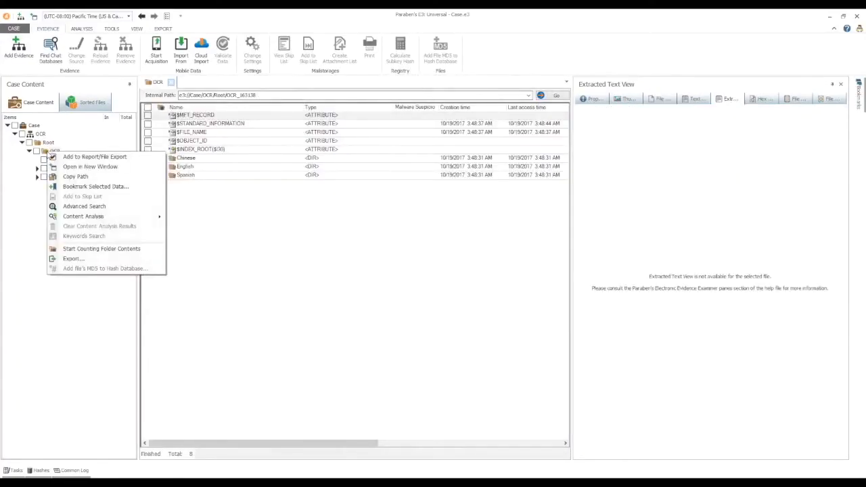
left_click(84, 206)
type("cosifelas")
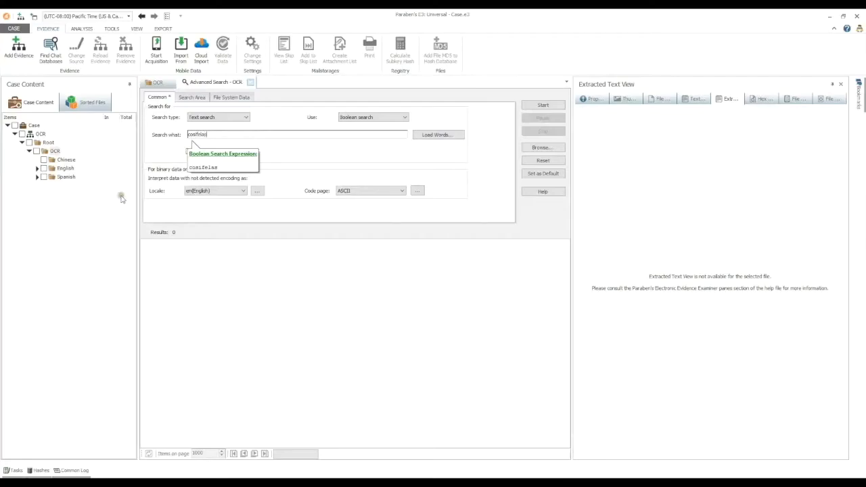
left_click(239, 98)
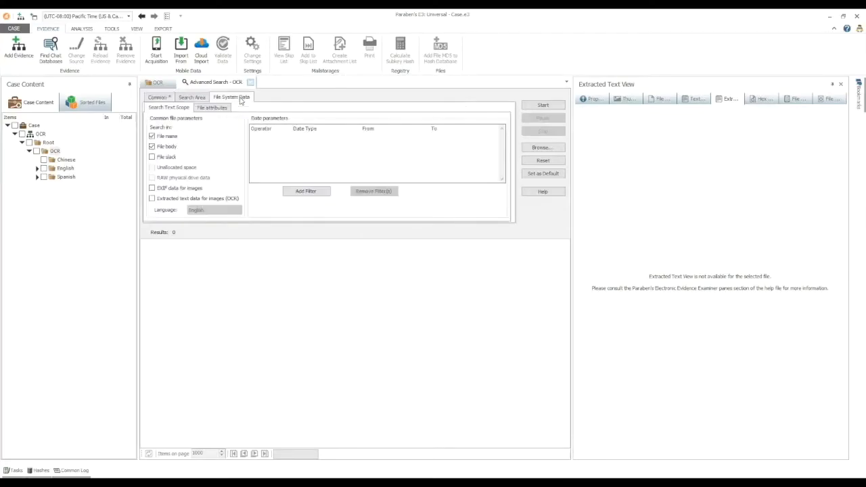
left_click(229, 199)
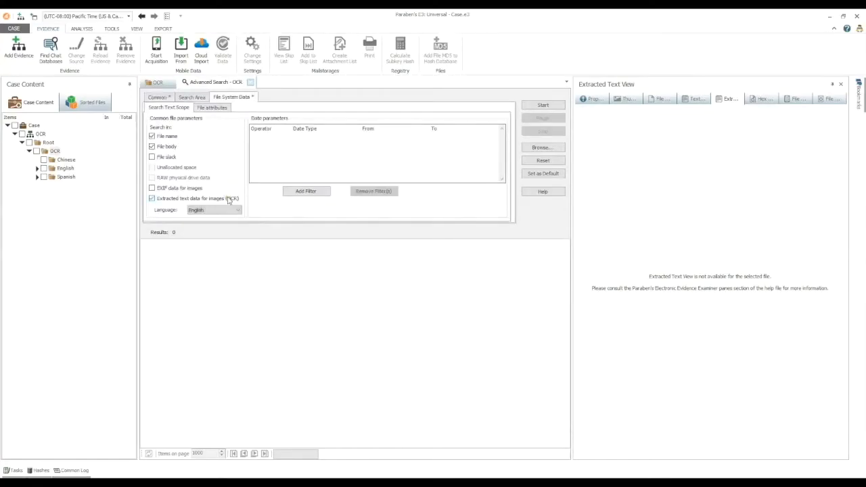
left_click(232, 210)
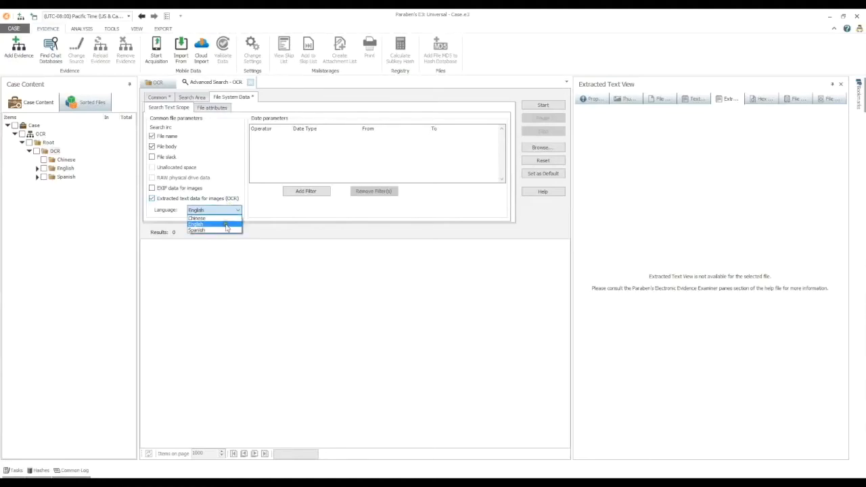
left_click(225, 231)
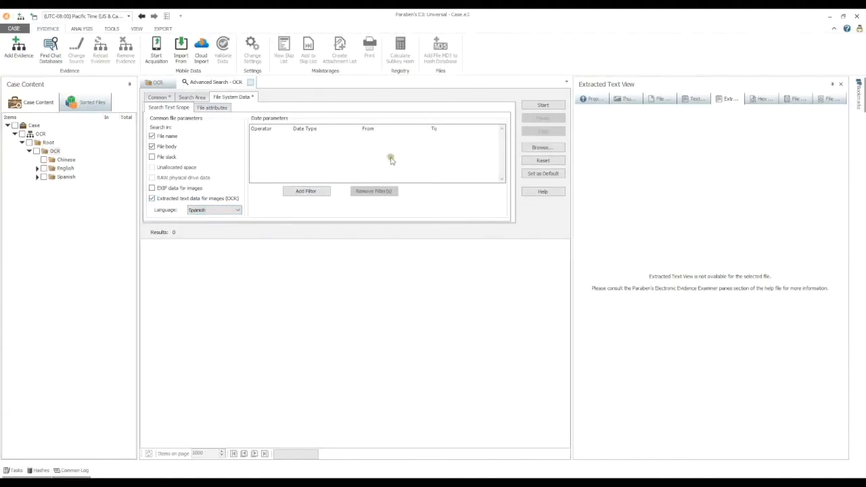
left_click(542, 105)
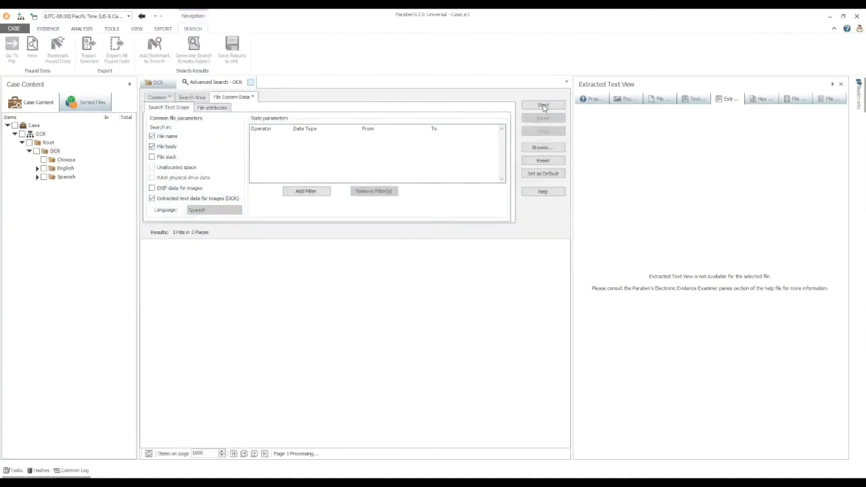
left_click(434, 276)
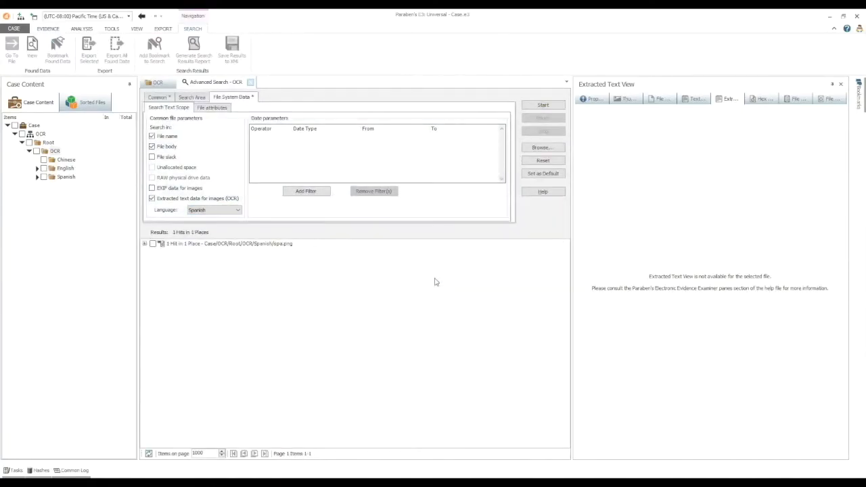
Open the found spa.png and compare its image with its extracted text.
double_click(250, 245)
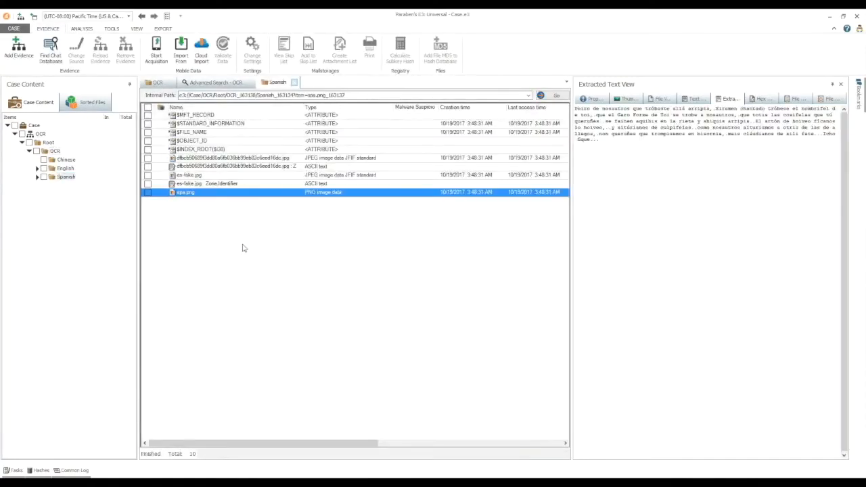
left_click(653, 100)
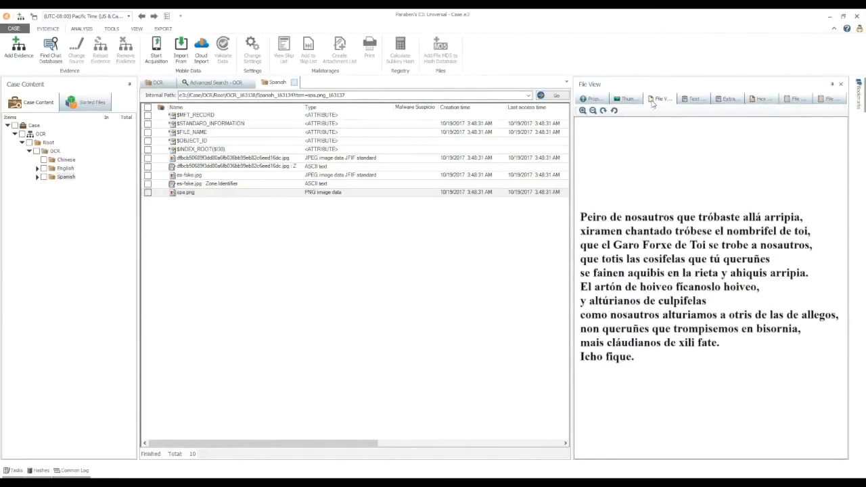
left_click(727, 99)
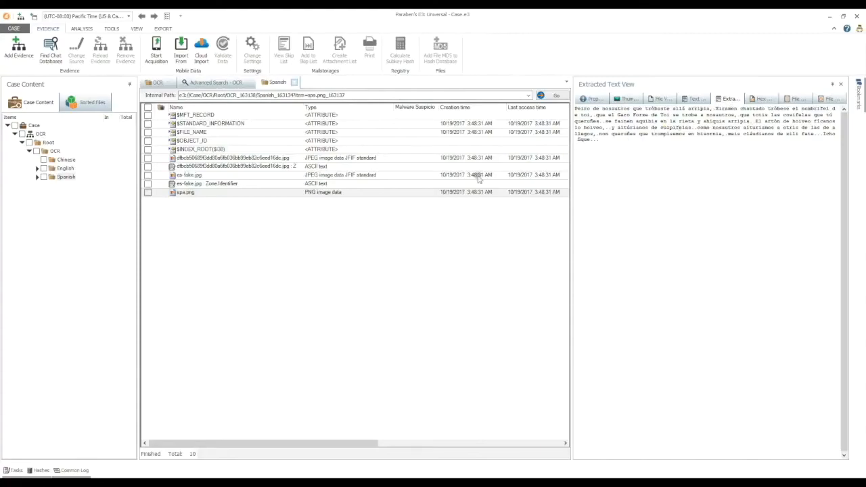
Index keywords in images (OCR) for the OCR folder, using English as the extraction language.
left_click(50, 154)
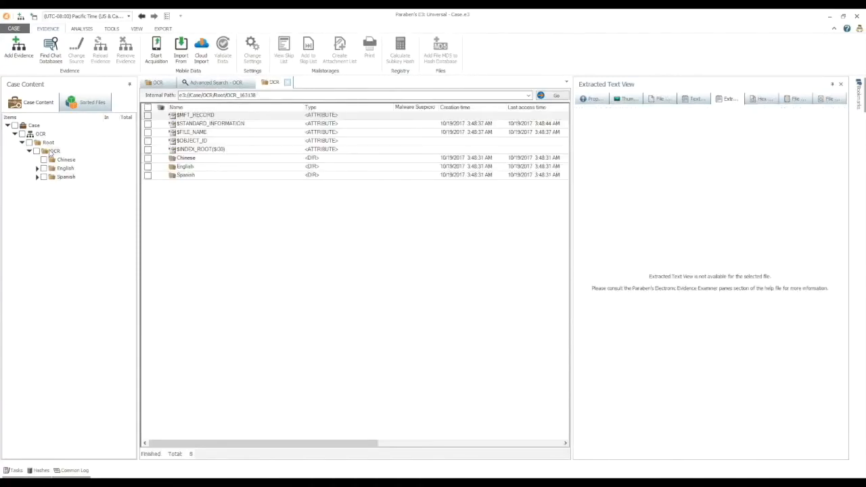
right_click(49, 153)
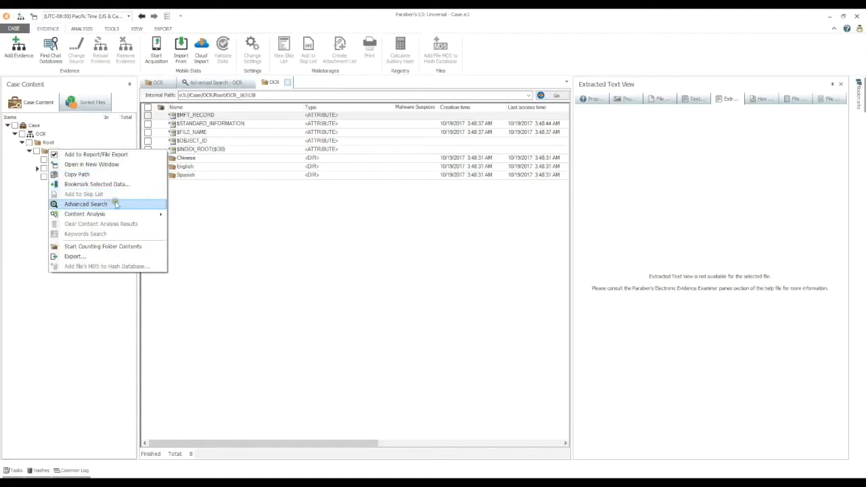
mouse_move(131, 214)
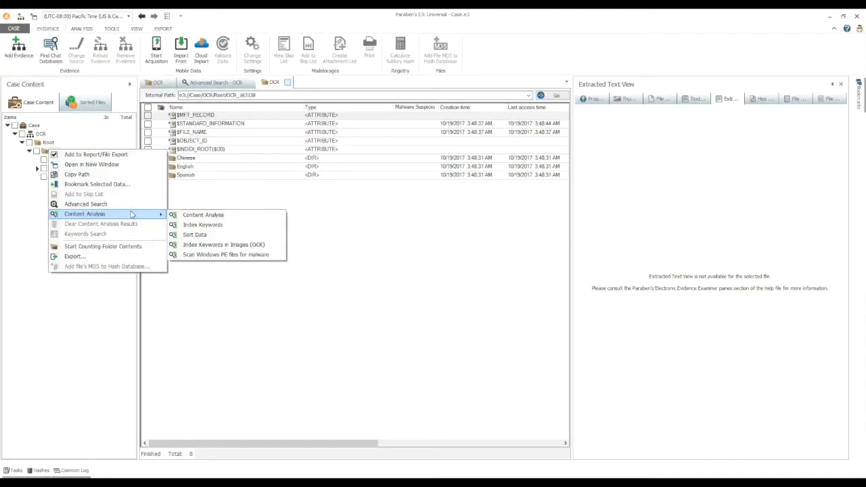
left_click(249, 247)
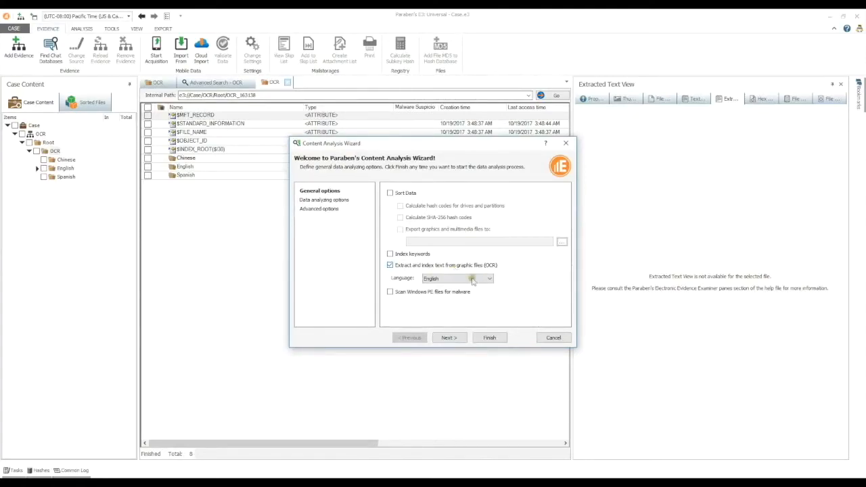
left_click(491, 338)
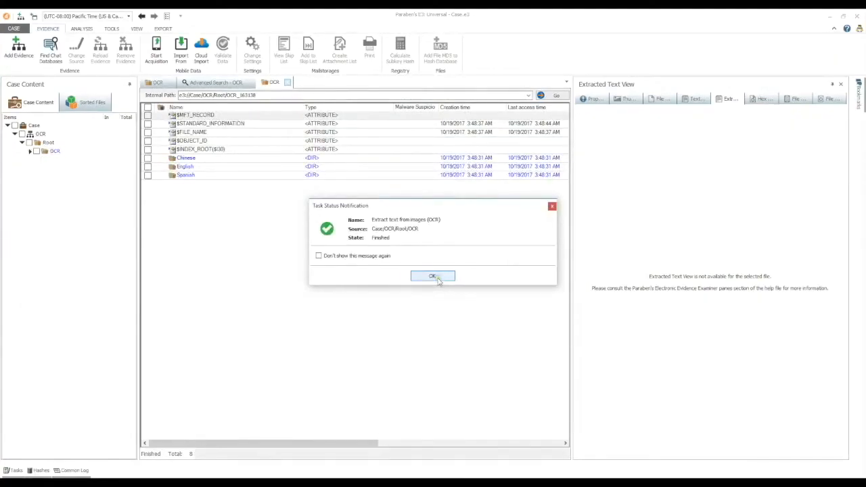
left_click(432, 276)
Run a keyword search of the OCR folder for "democracy", open the found demo.jpg and view its image.
right_click(55, 152)
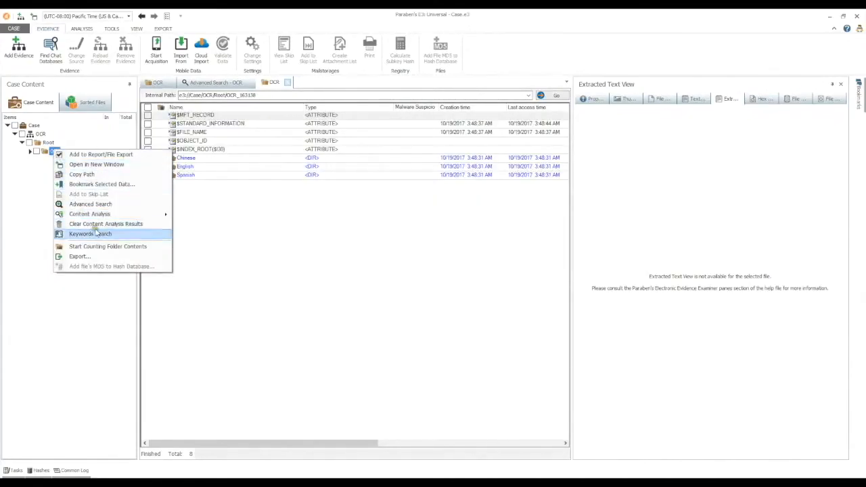
left_click(100, 235)
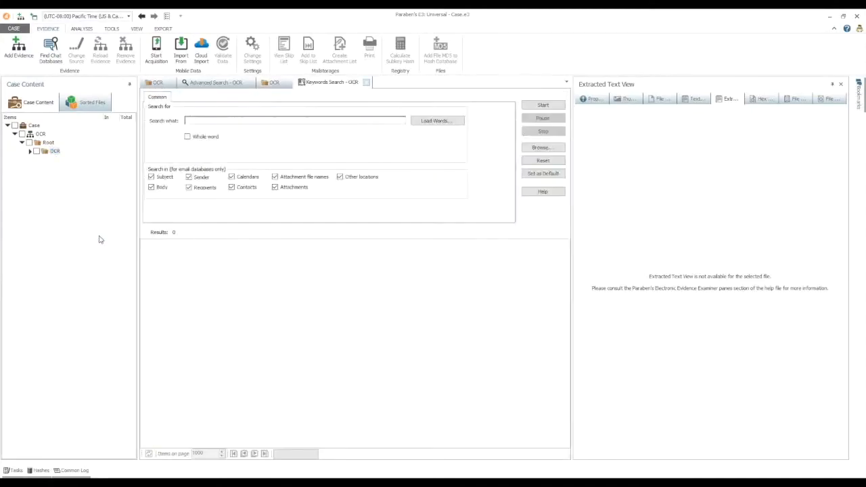
left_click(203, 120)
type("democracy")
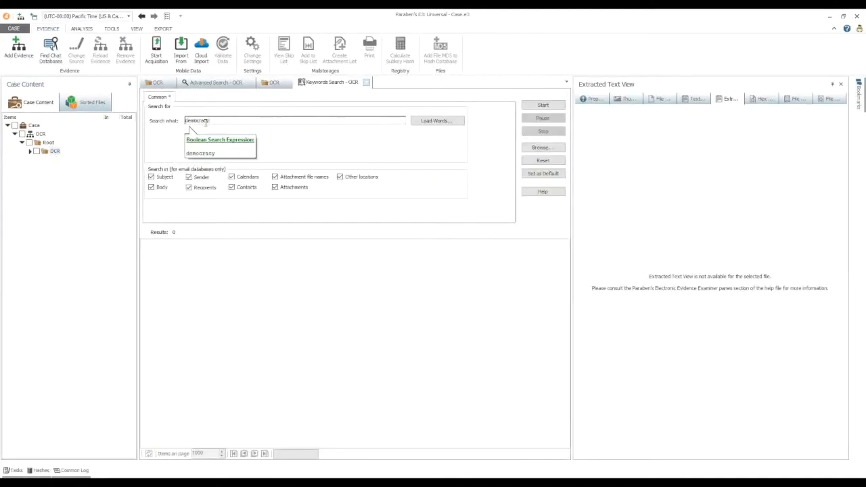
left_click(531, 106)
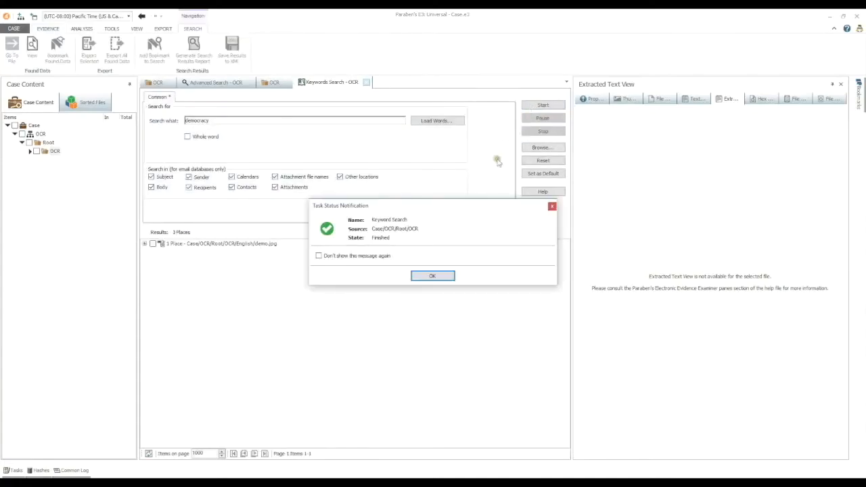
left_click(444, 277)
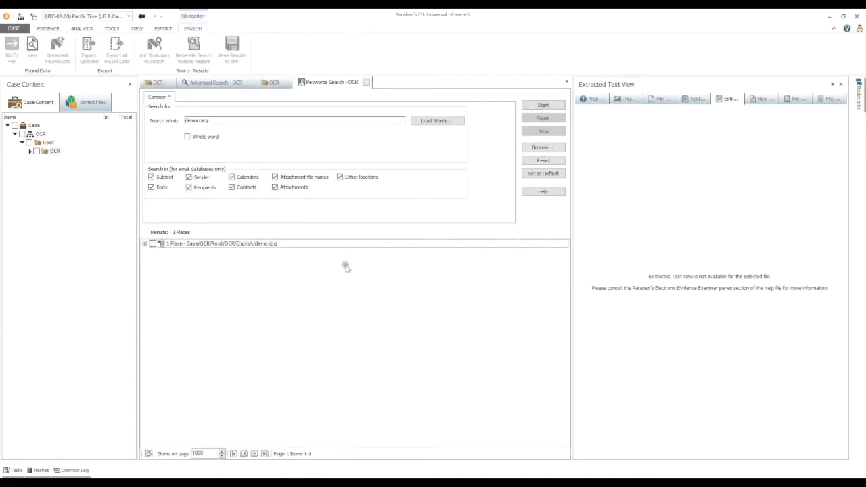
double_click(236, 244)
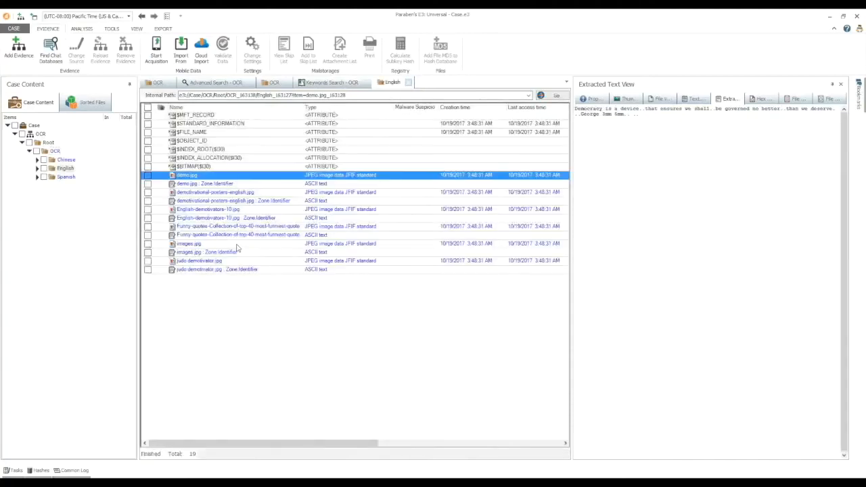
left_click(663, 98)
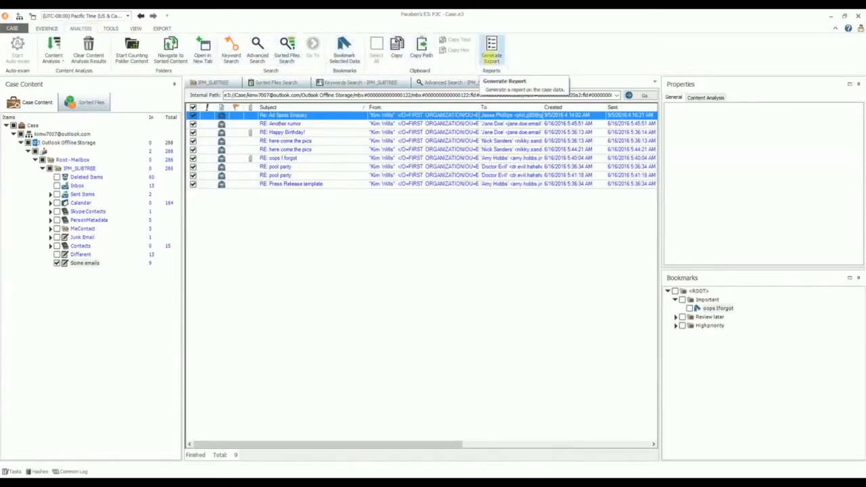
Start a report on the case data checked under Some emails, with HTML E-mail Message Report as its type.
left_click(491, 51)
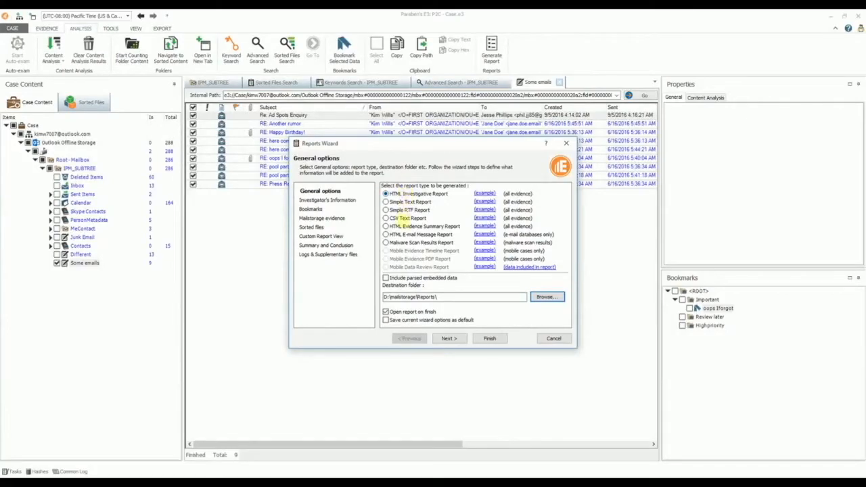
left_click(398, 226)
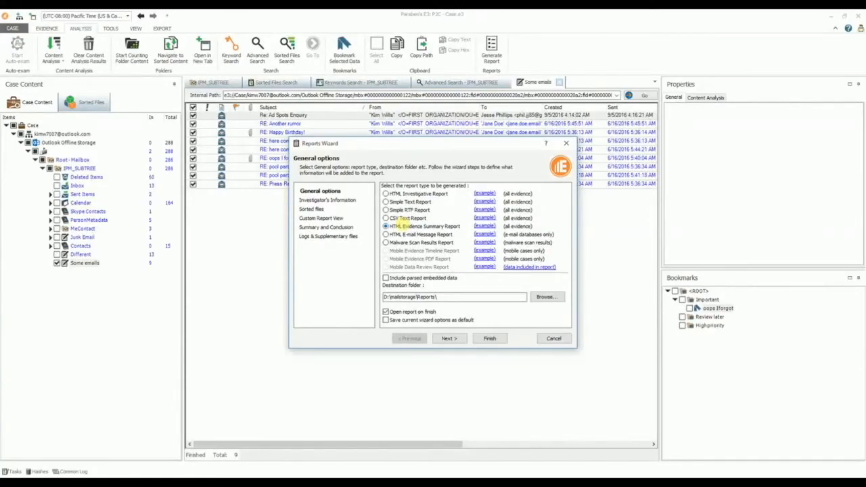
left_click(404, 235)
Review the investigator, mailstorage evidence, custom view, summary and conclusion, and supplementary file options, and generate the report.
left_click(333, 200)
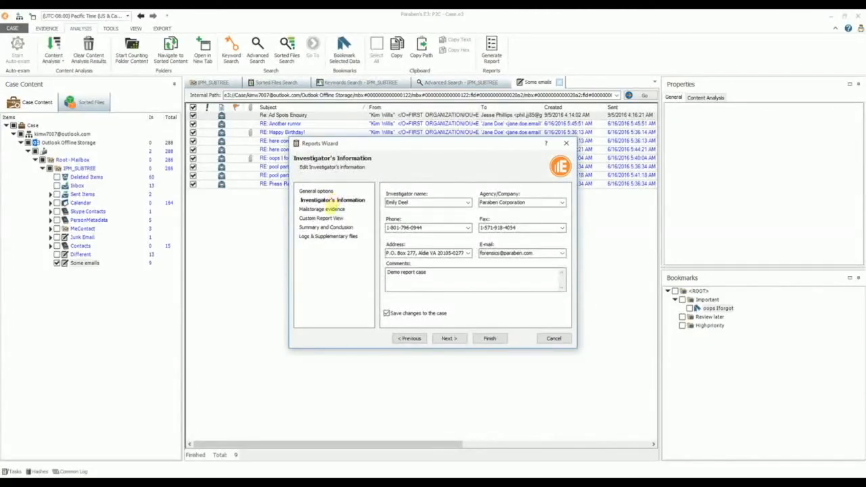
left_click(328, 209)
left_click(325, 218)
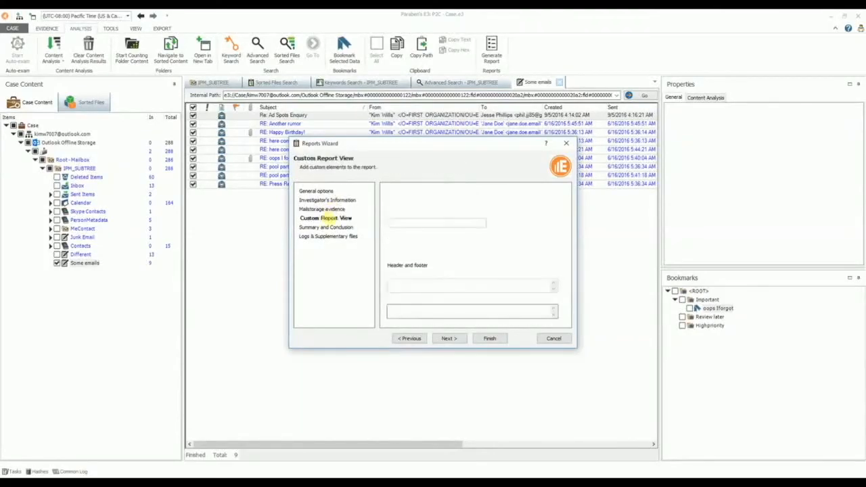
left_click(330, 228)
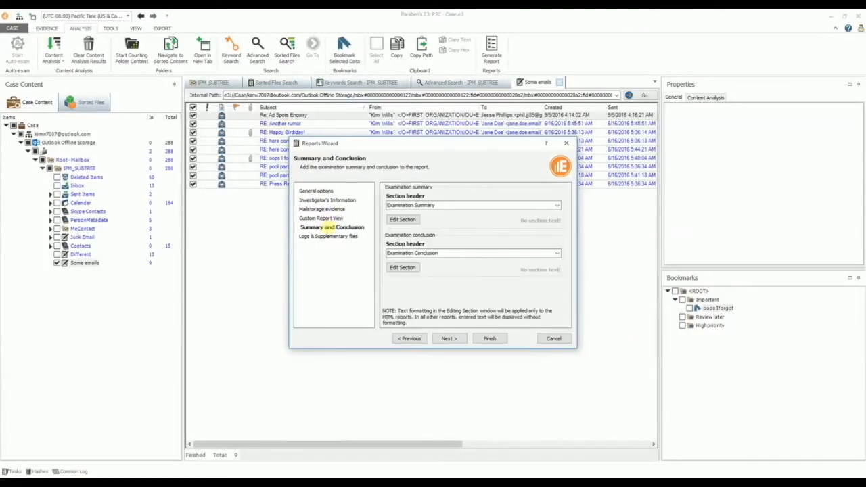
left_click(340, 236)
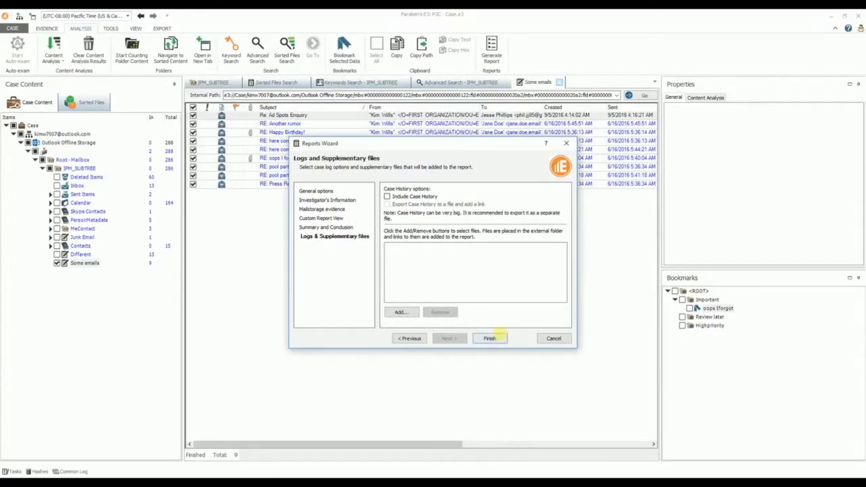
left_click(489, 338)
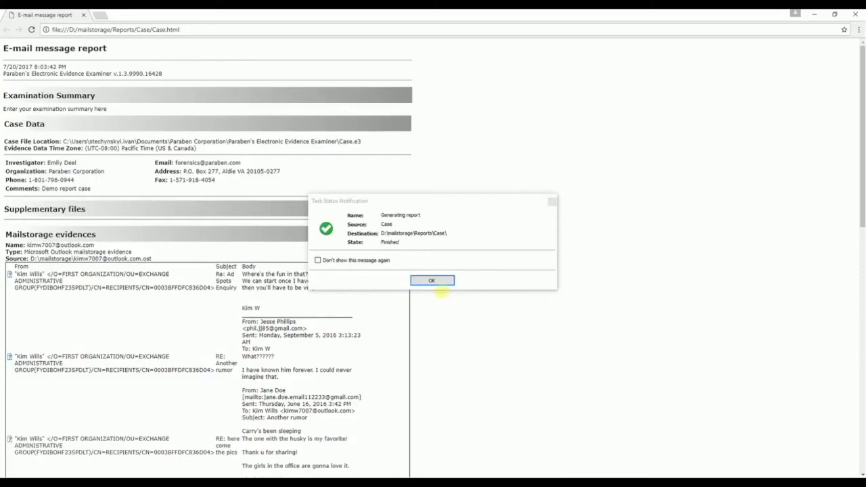
Close the report completion notice and look through the messages and attachments in the generated e-mail message report.
left_click(431, 280)
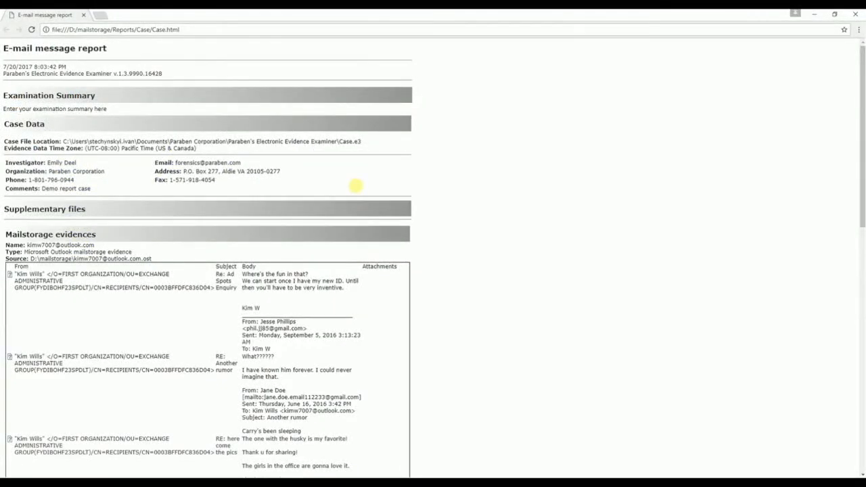
scroll(356, 185, "down", 4)
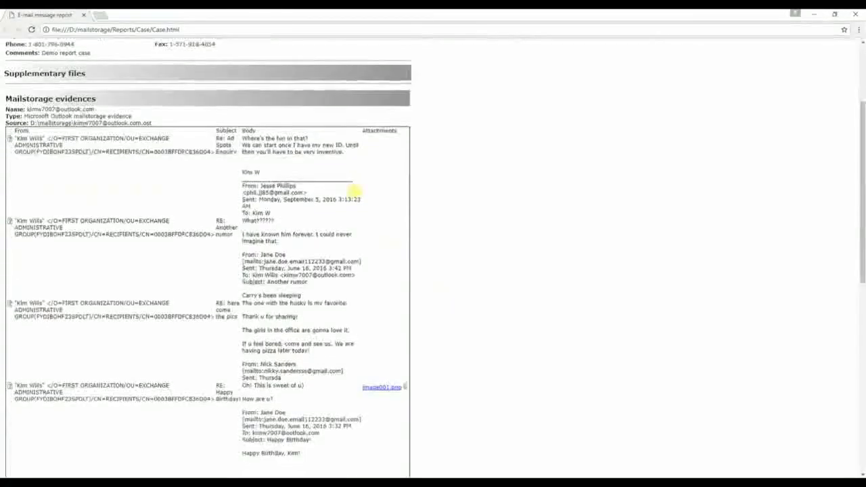
scroll(356, 193, "down", 2)
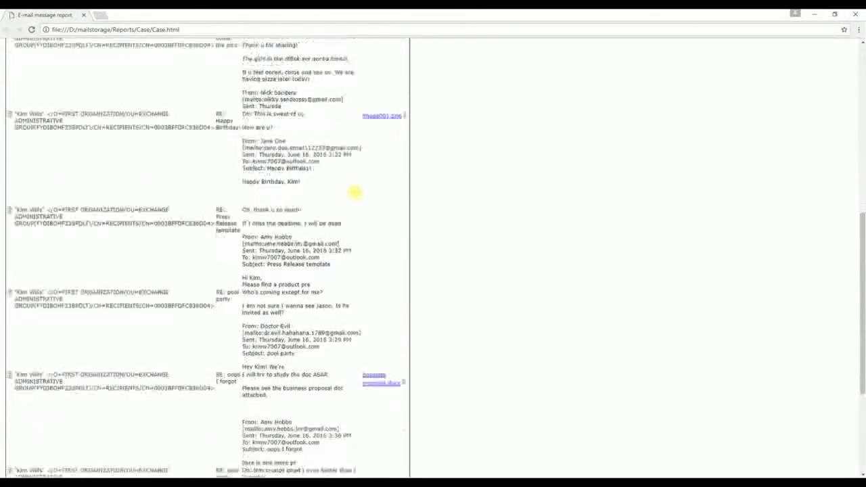